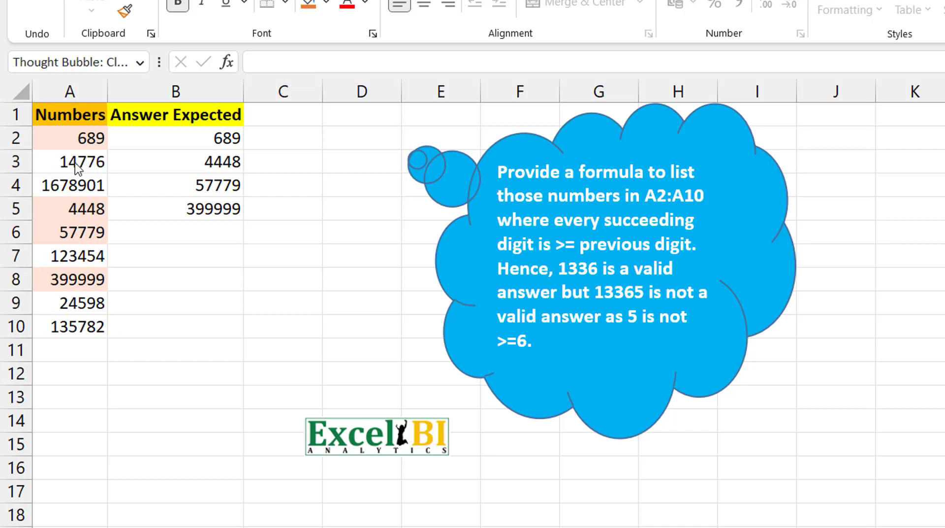
drag(81, 135, 84, 328)
drag(188, 134, 190, 207)
click(184, 142)
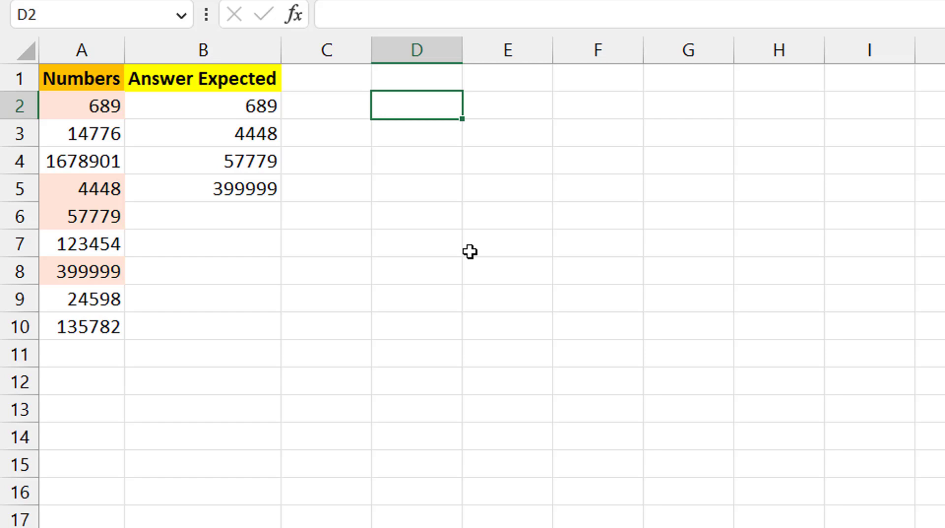
Enter =MID(A3,1,1) in cell D3 to extract the first digit of the number in A3.
key(Down)
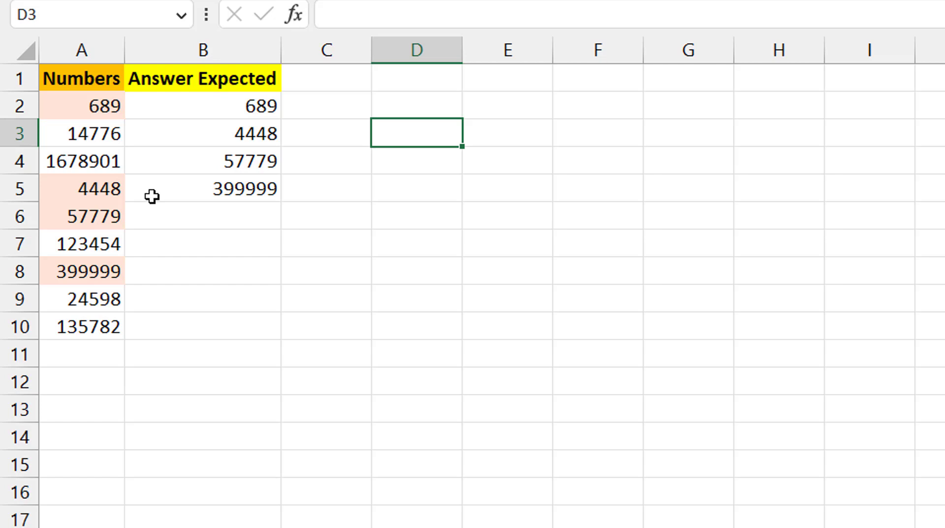
text(=mid)
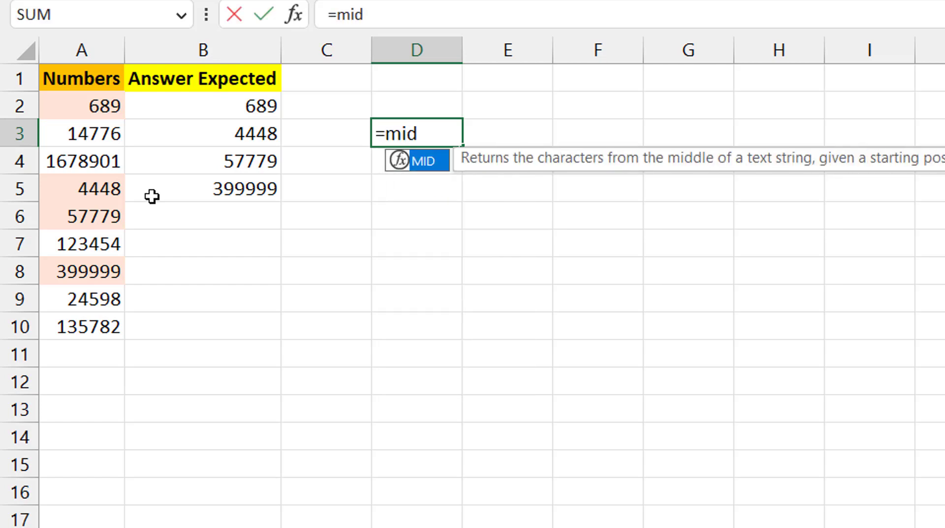
key(Tab)
key(Left)
key(Left)
key(Left)
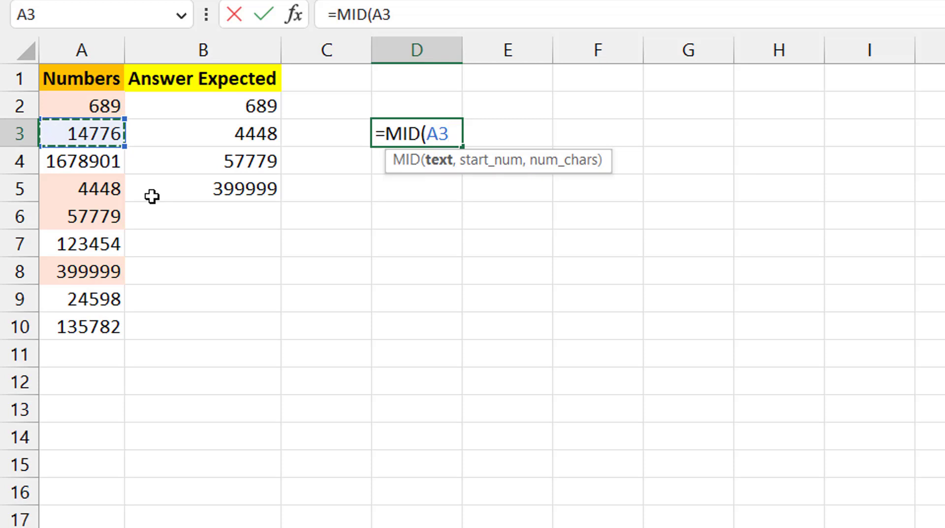
text(,1,1)
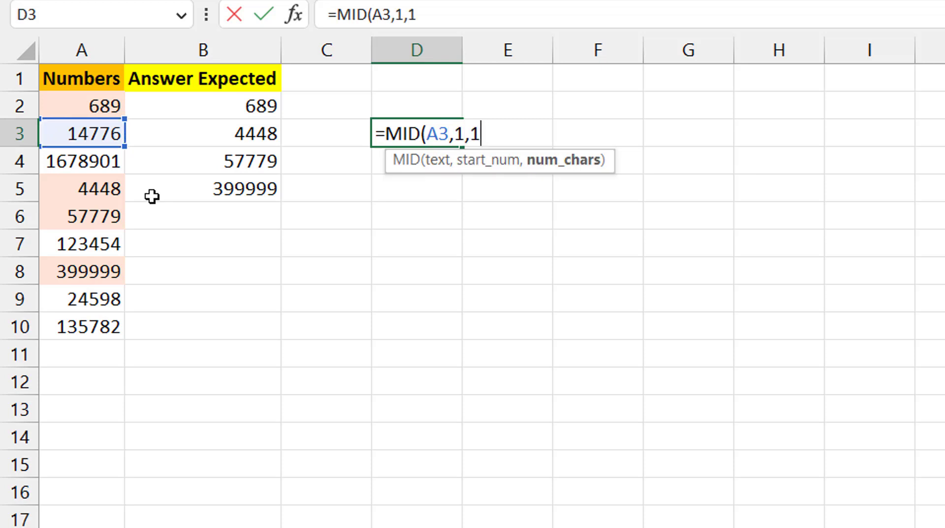
text())
key(ctrl+Return)
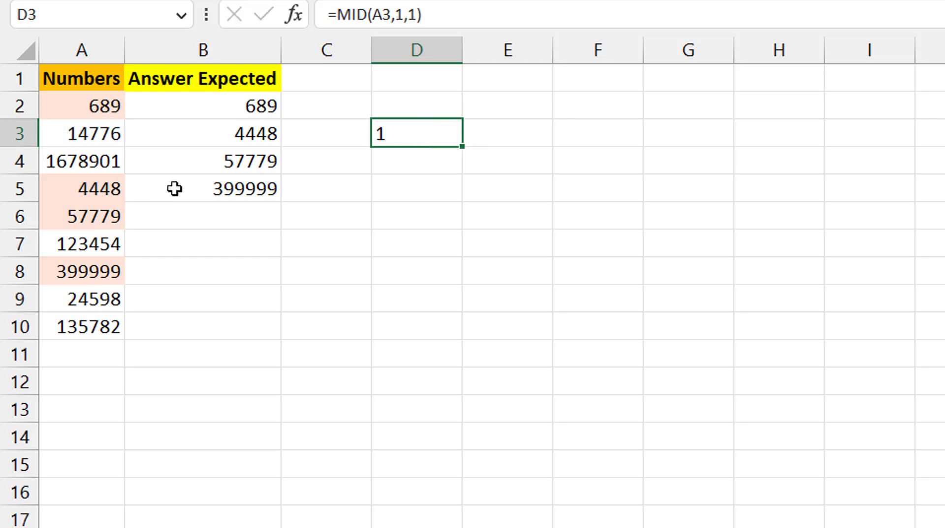
Change the start position of the MID formula in D3 to 2.
click(399, 16)
key(BackSpace)
text(2)
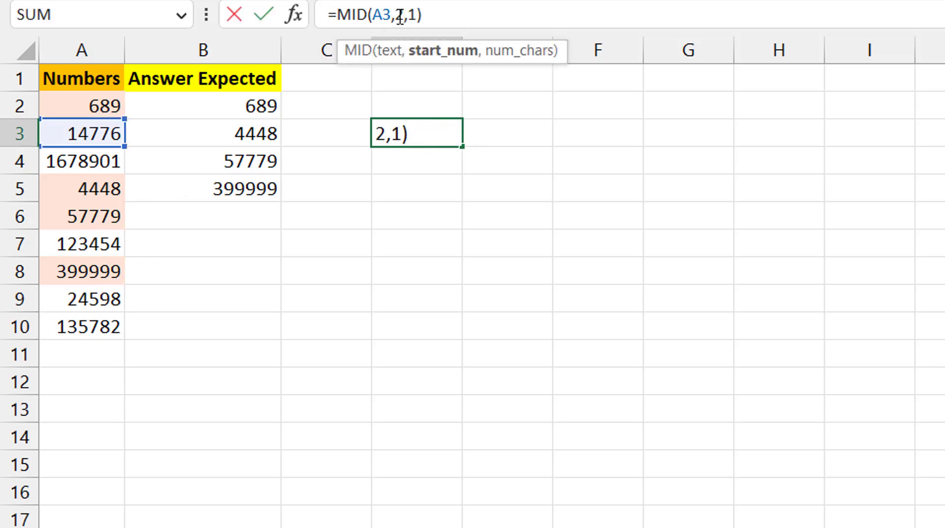
key(ctrl+Return)
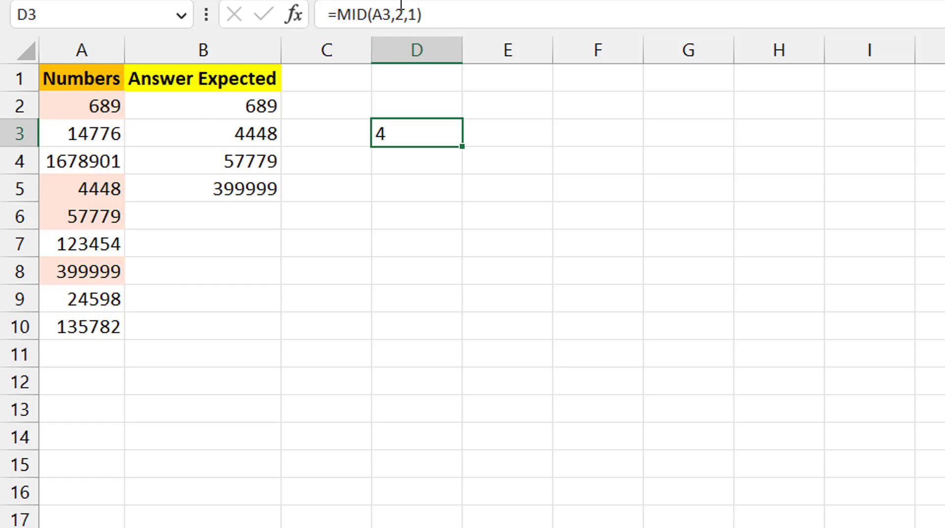
Rewrite the D3 formula as =MID(A3,SEQUENCE(LEN(A3)),1) to split the number into its individual digits.
drag(394, 15, 465, 31)
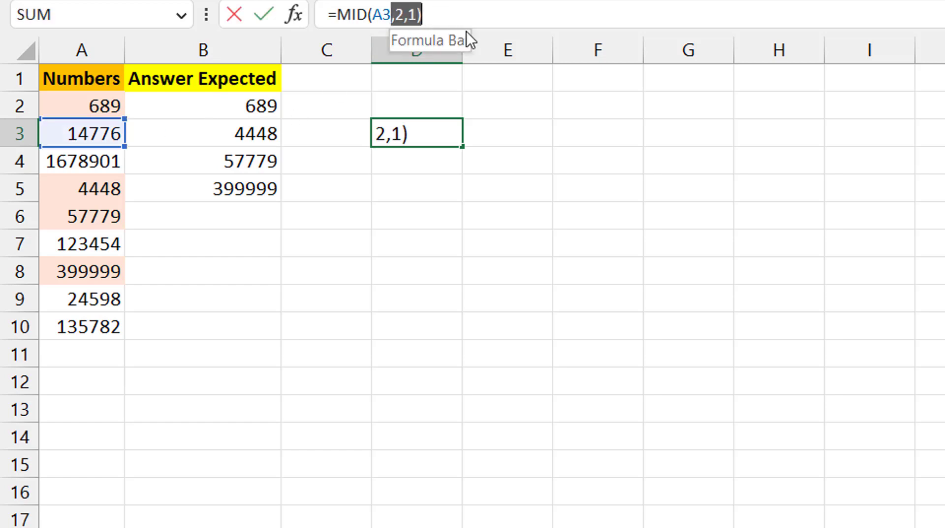
key(BackSpace)
text(,)
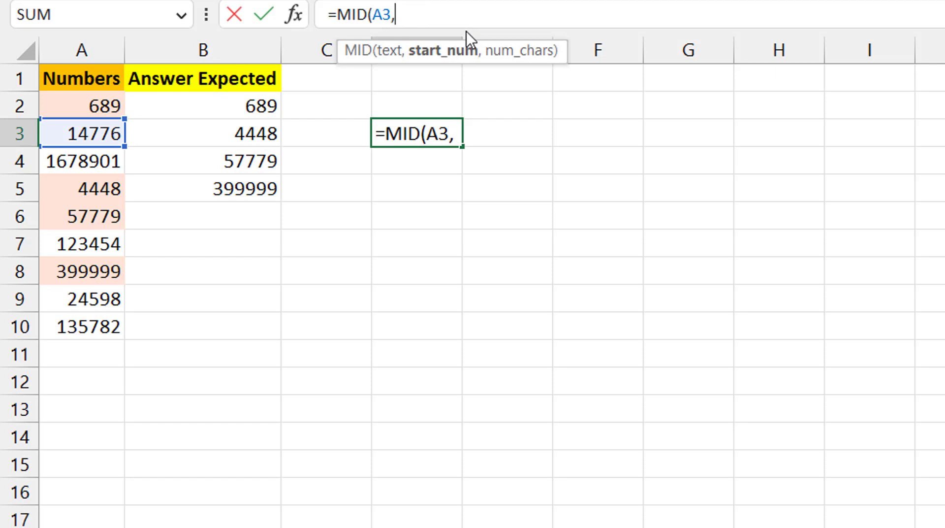
text(seque)
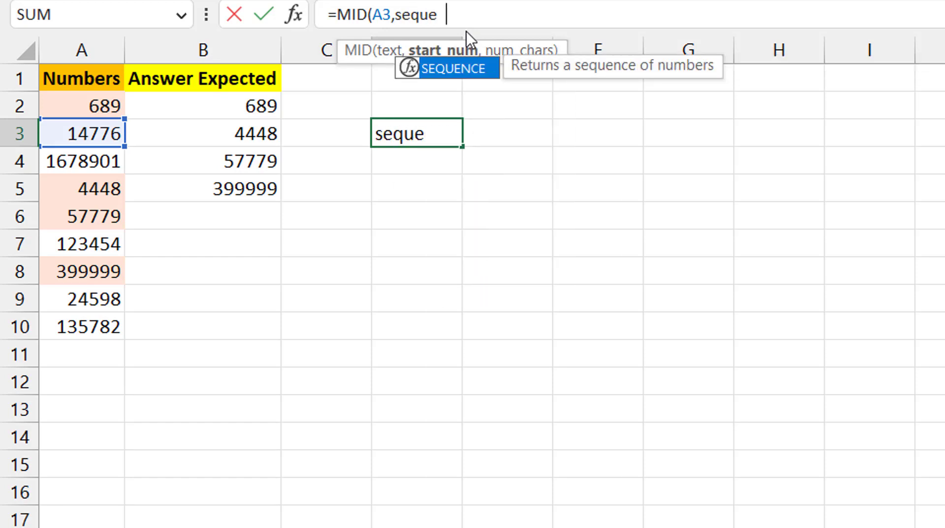
key(Tab)
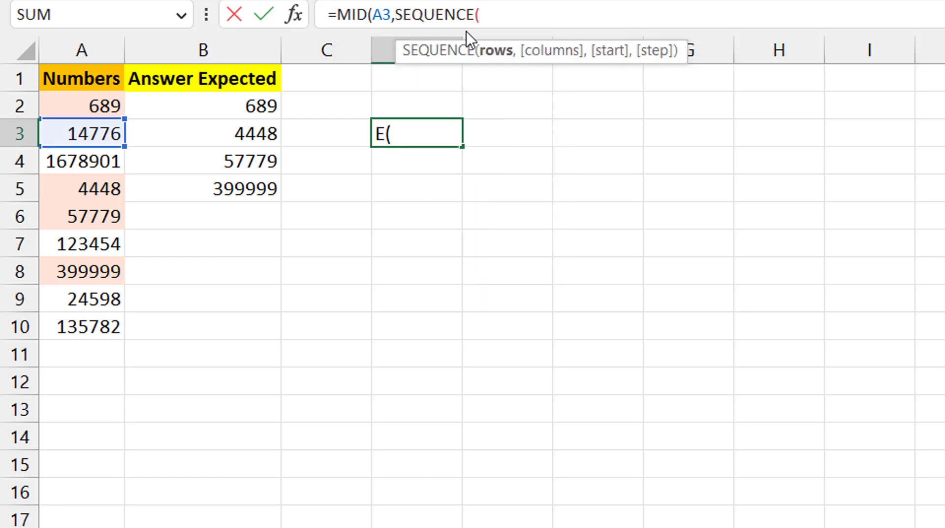
text(len)
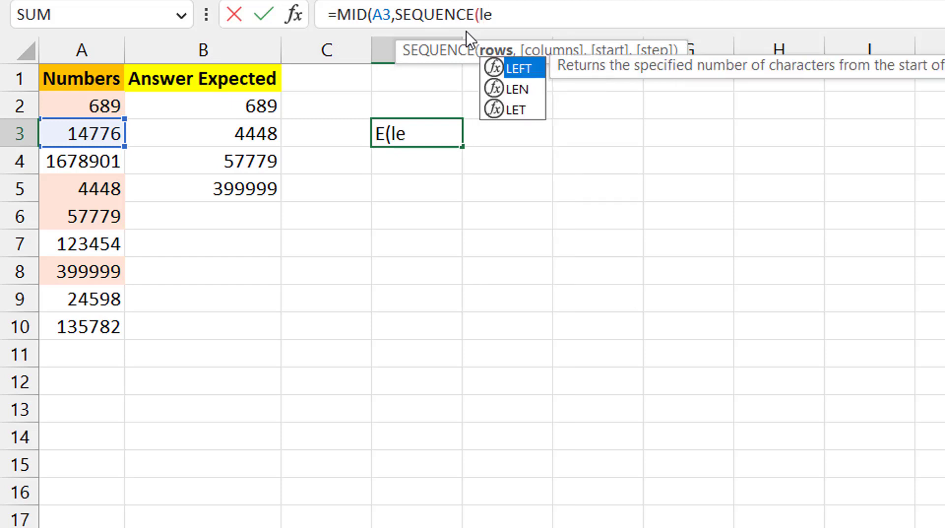
key(Tab)
text(A4)
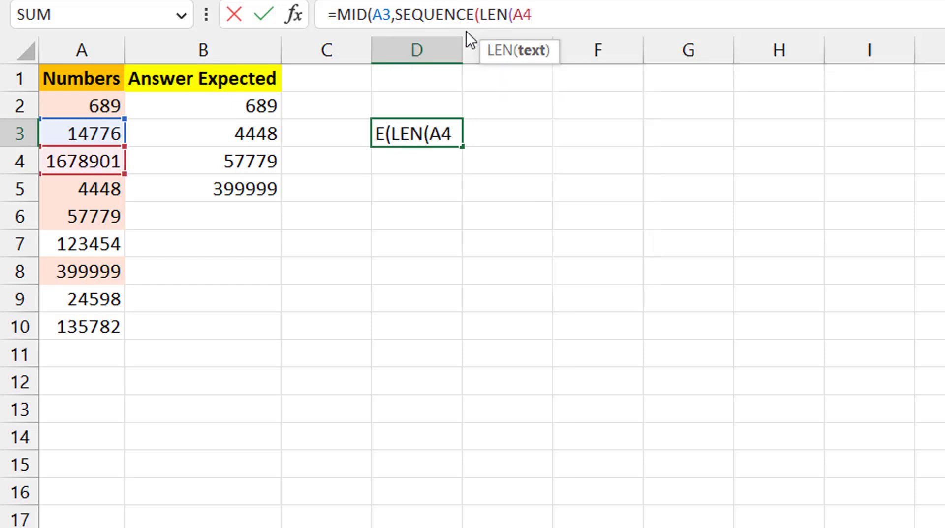
key(BackSpace)
text(3))
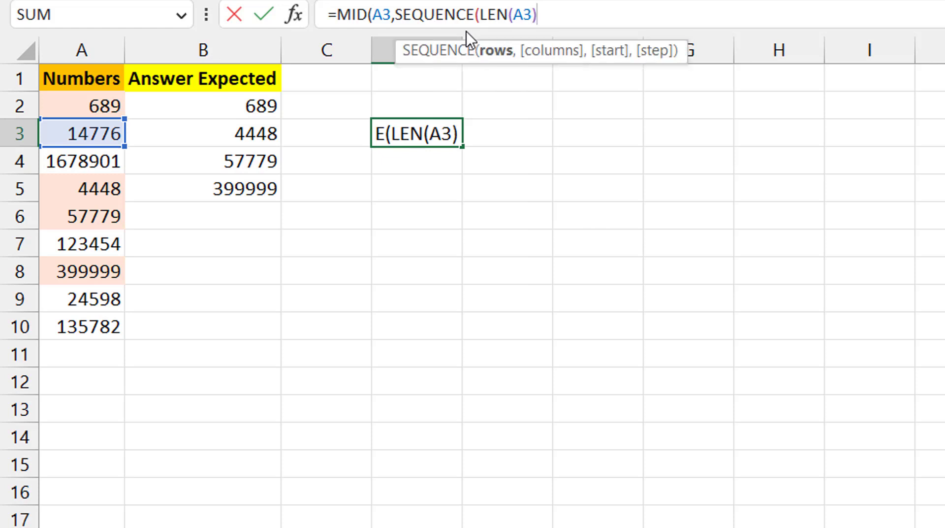
text(),)
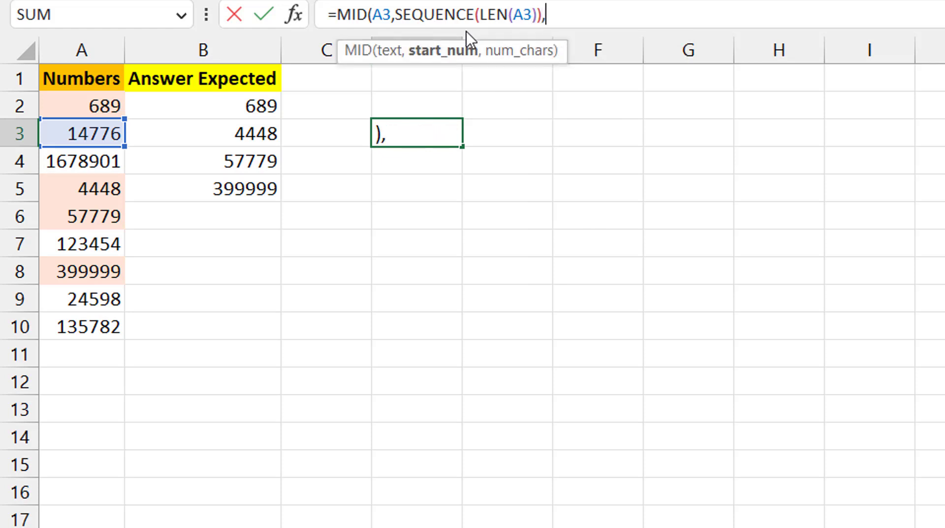
text(1))
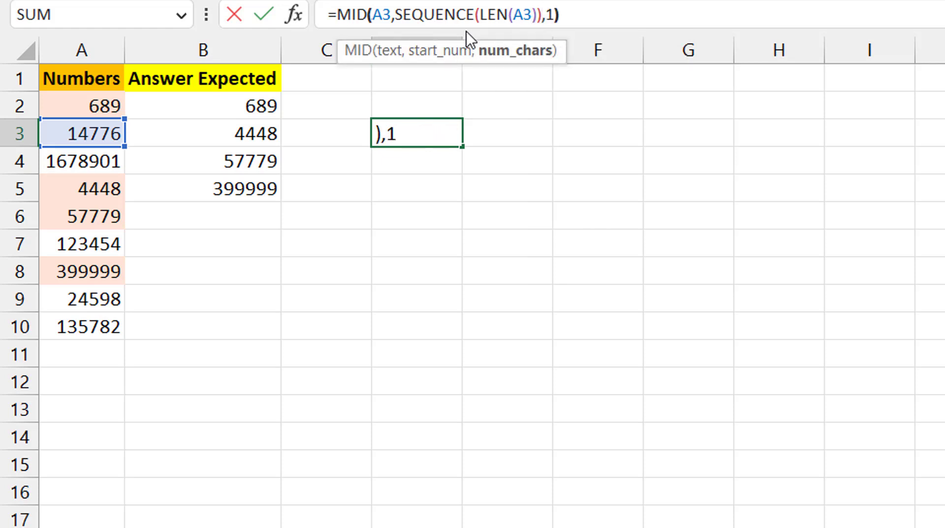
key(ctrl+Return)
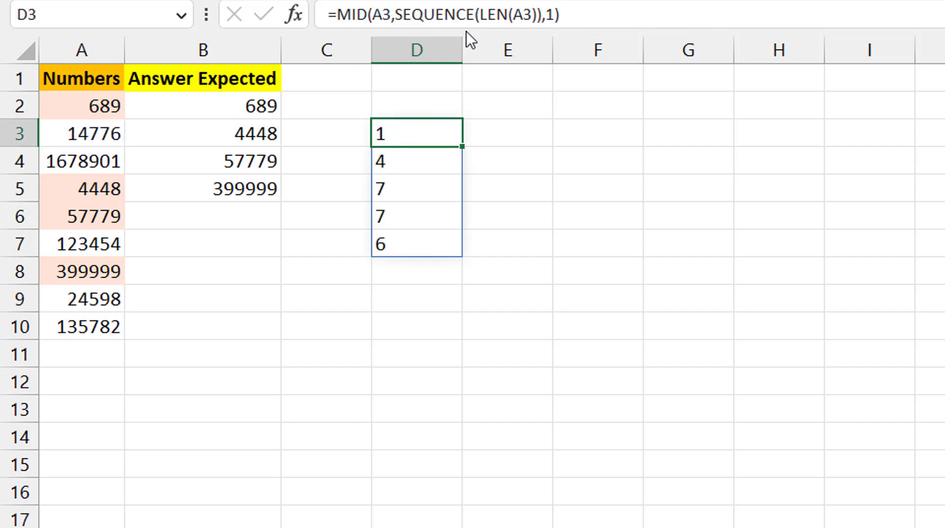
Wrap the D3 formula in SORT so it reads =SORT(MID(A3,SEQUENCE(LEN(A3)),1)).
click(344, 15)
text(sor)
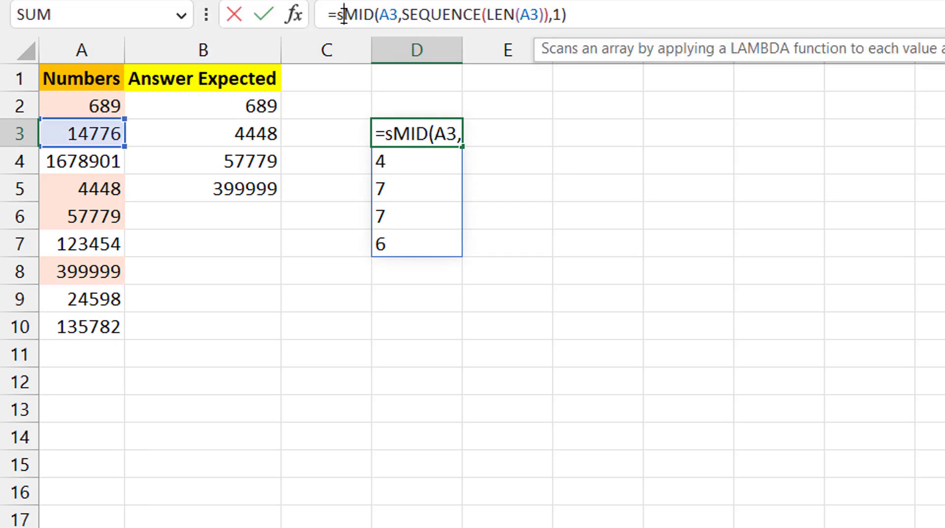
text(t)
key(Tab)
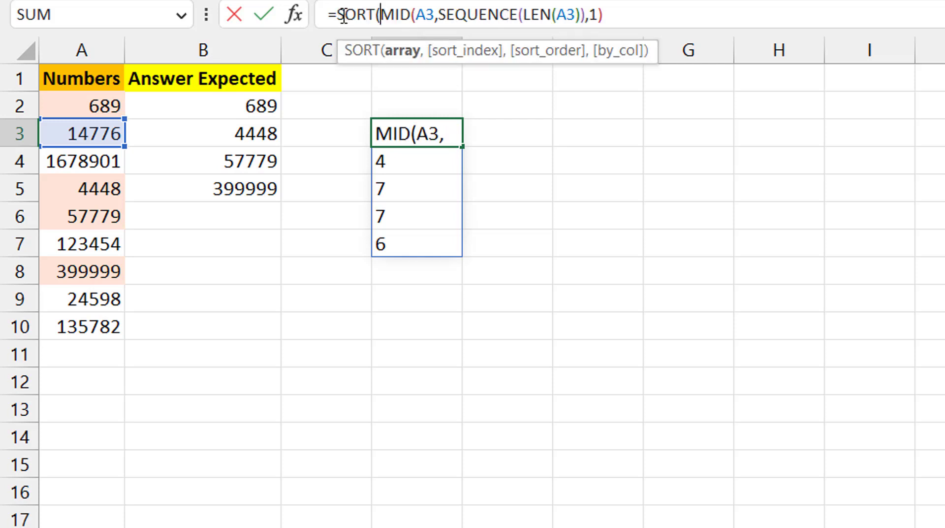
click(643, 15)
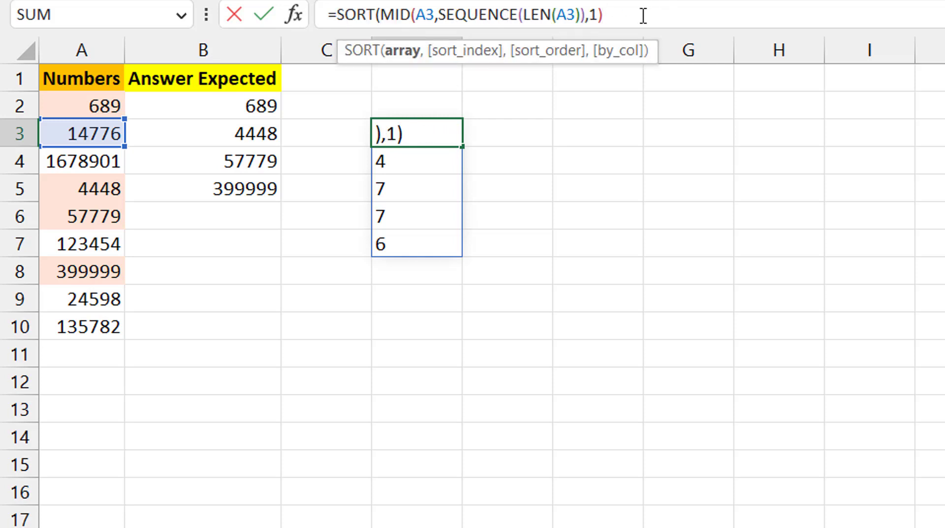
text())
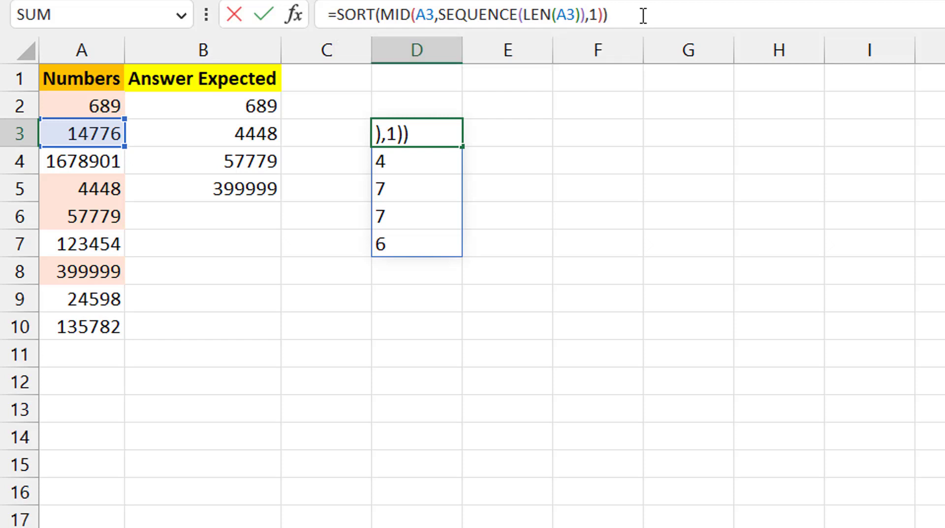
key(ctrl+Return)
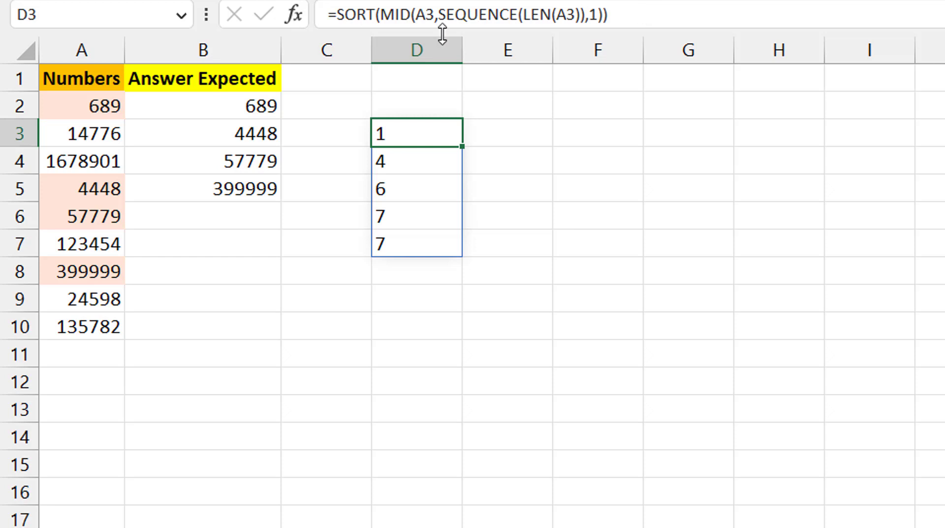
Wrap the D3 formula in CONCAT to join the sorted digits, giving =CONCAT(SORT(MID(A3,SEQUENCE(LEN(A3)),1))).
click(339, 15)
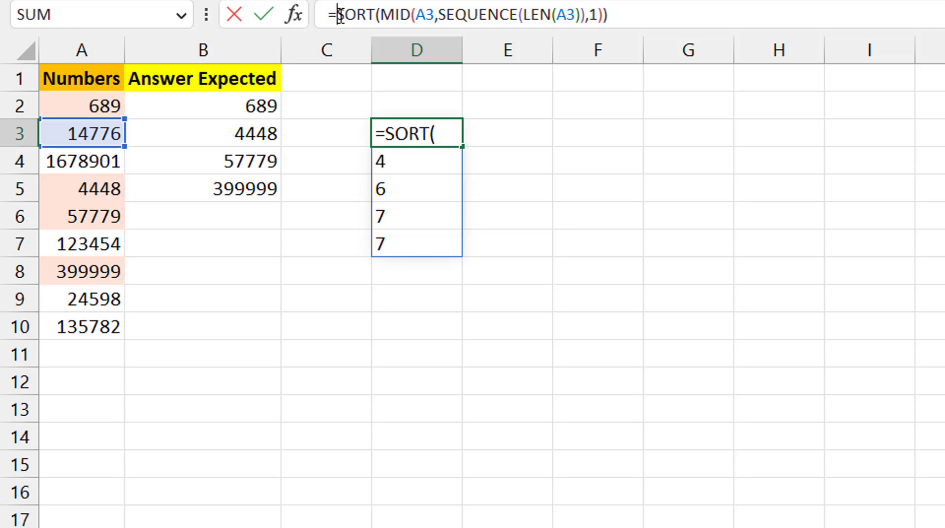
text(concat)
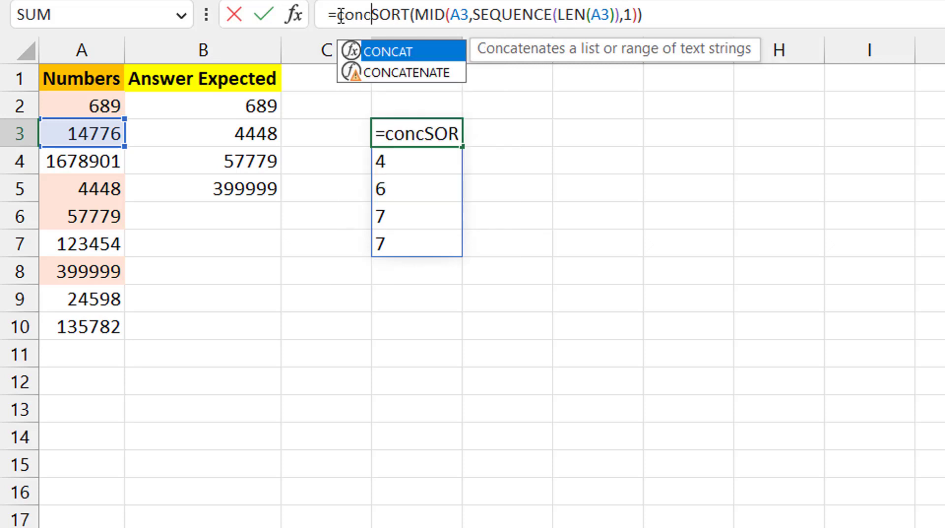
key(Tab)
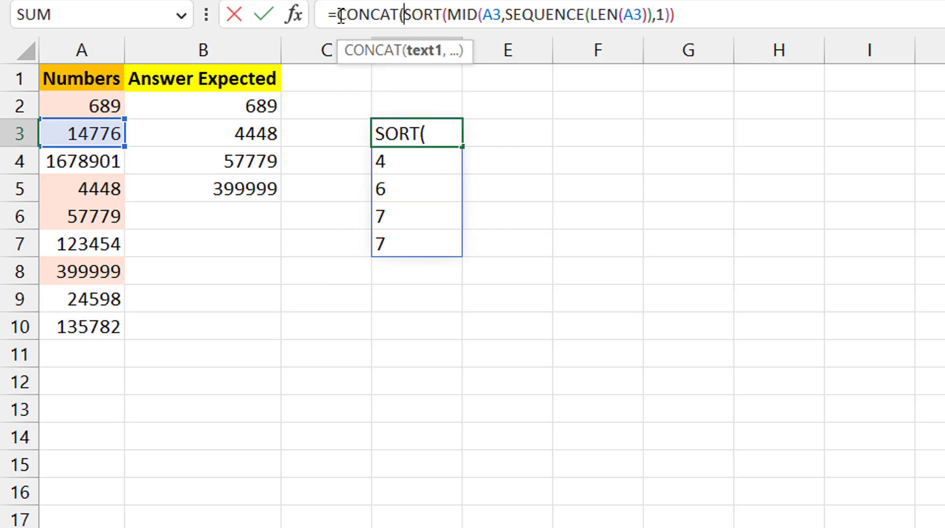
click(726, 11)
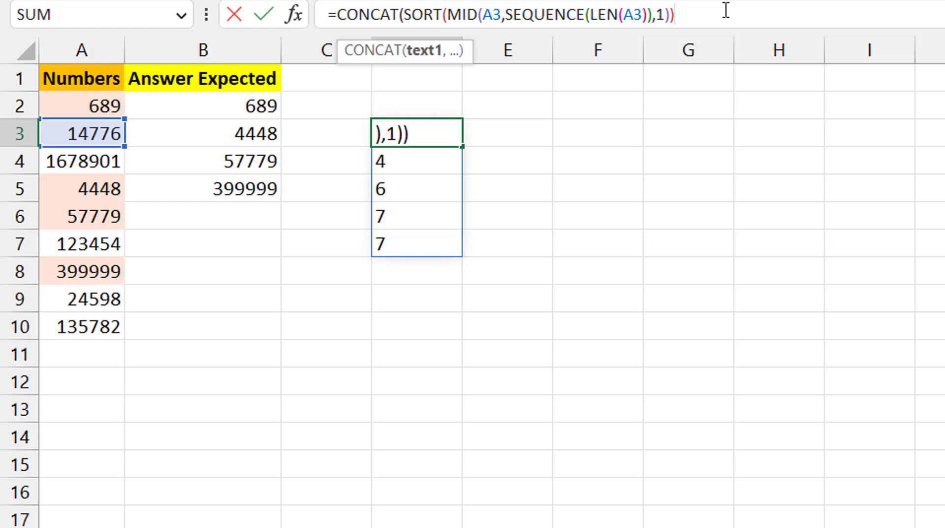
text())
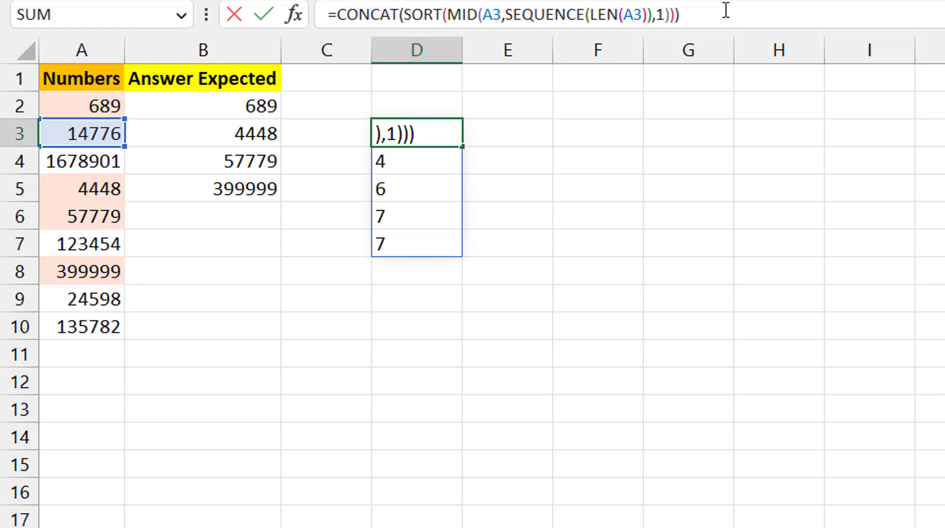
key(ctrl+Return)
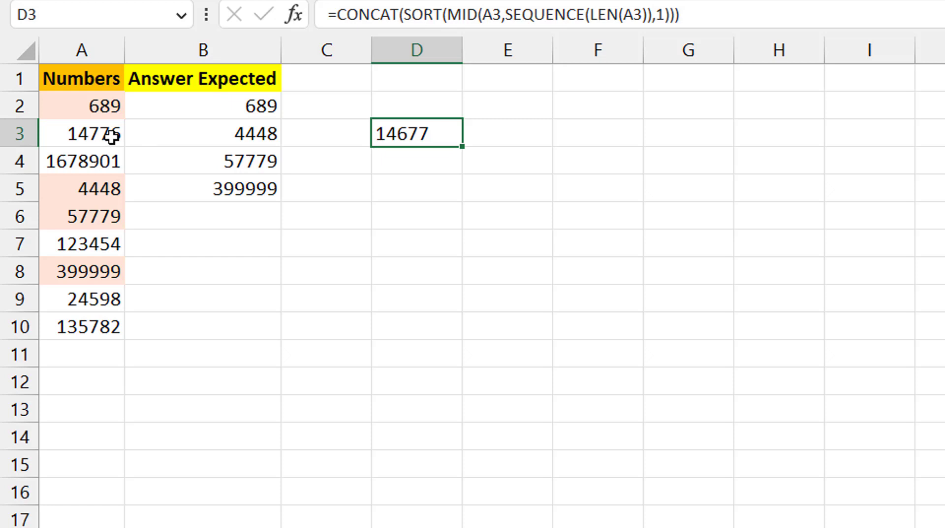
Append =A3 to the D3 formula to compare it with the original number, and fill it down to D10.
click(725, 22)
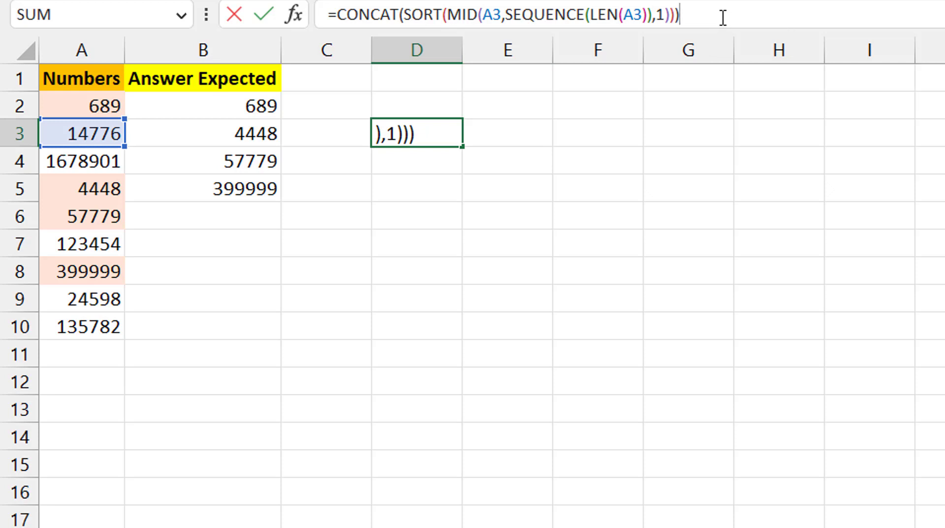
text(=)
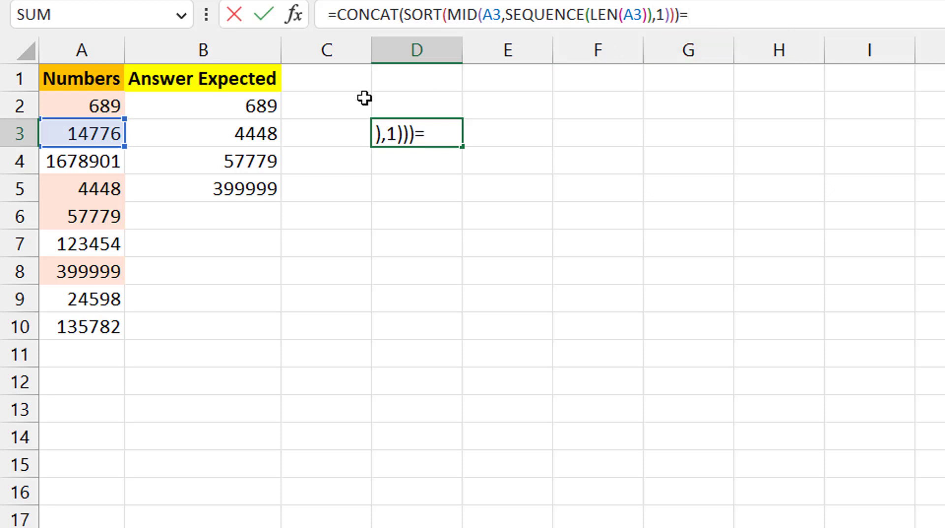
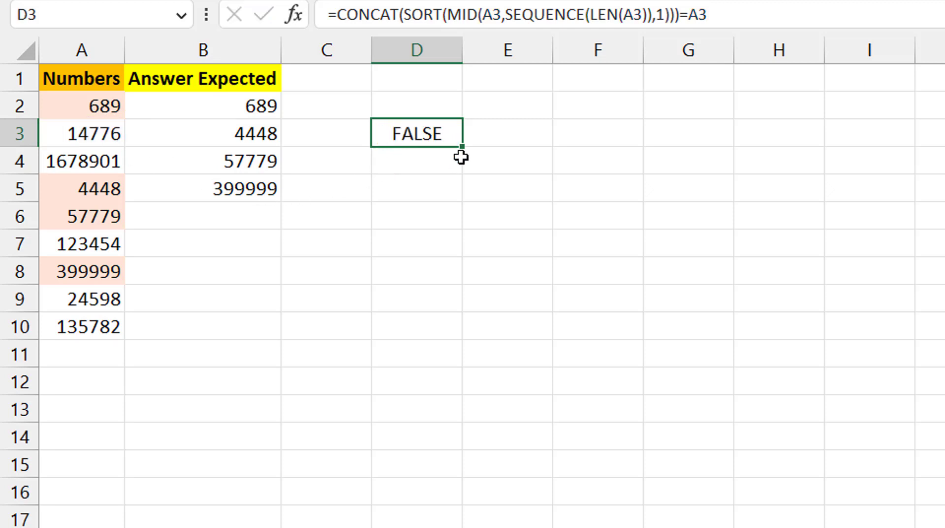
drag(463, 147, 454, 331)
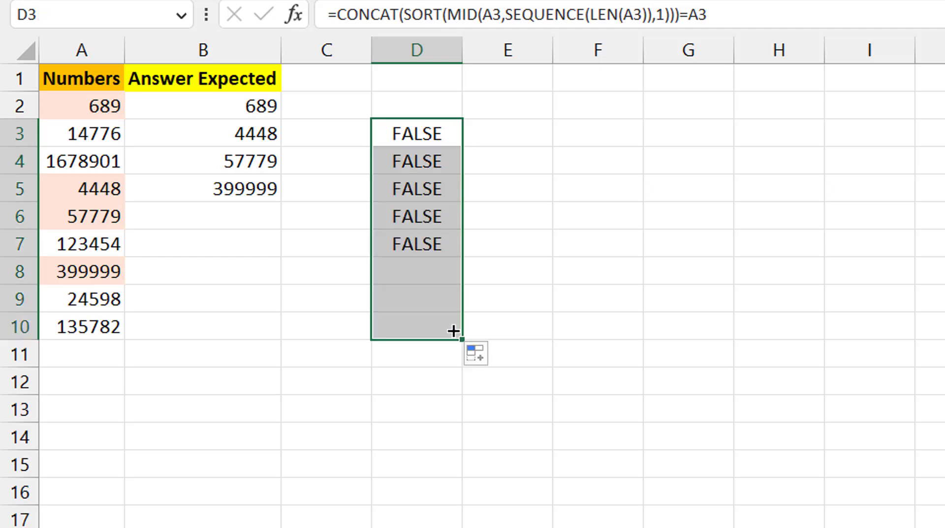
Copy the comparison formula from D3 into D2.
click(433, 127)
key(ctrl+c)
key(Up)
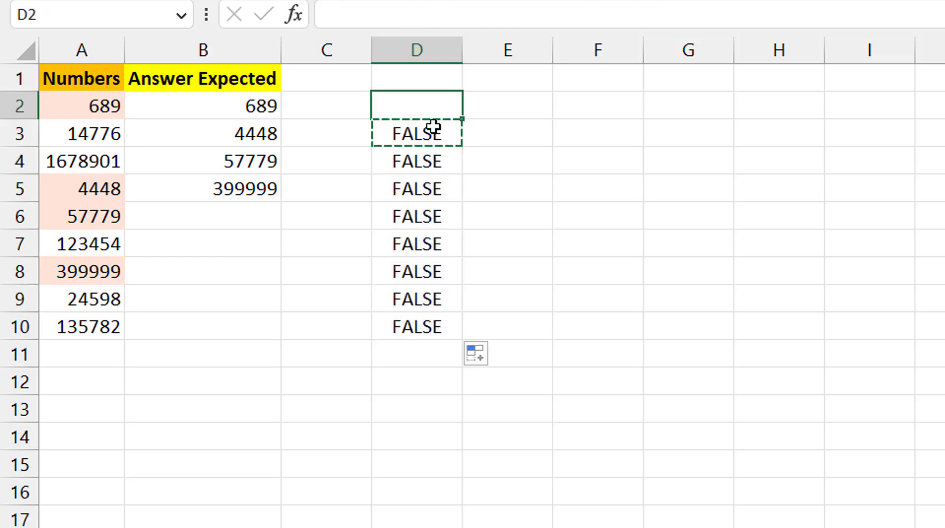
key(ctrl+v)
key(Escape)
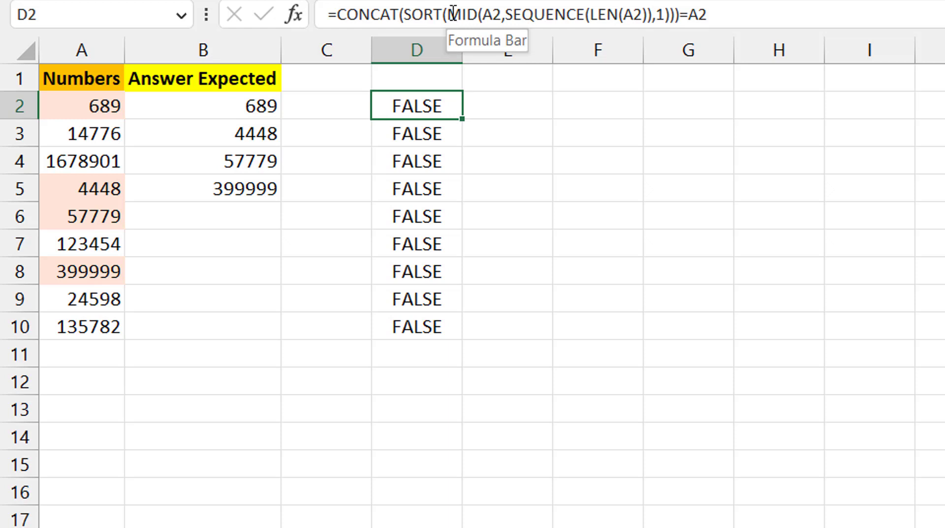
Insert 0+ before CONCAT in the D2 formula to convert the joined digits to a number, and fill it down to D10.
click(698, 15)
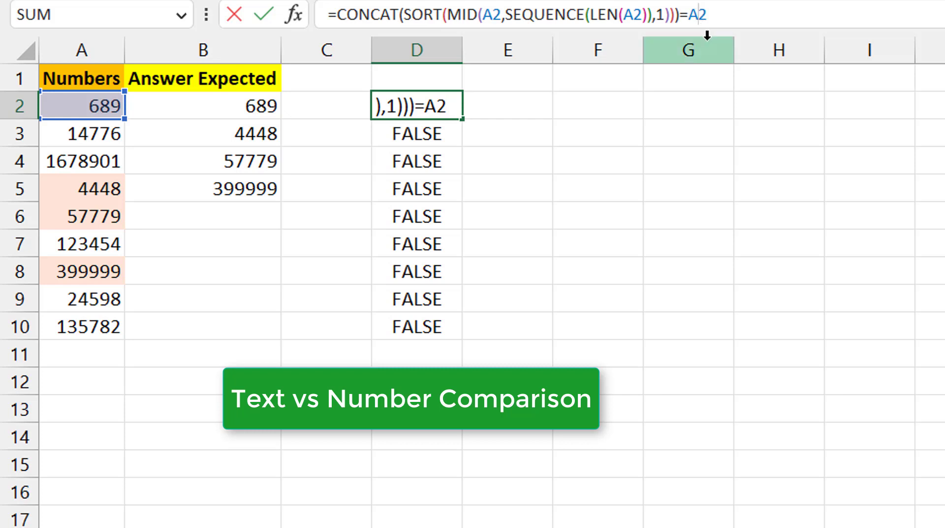
key(Escape)
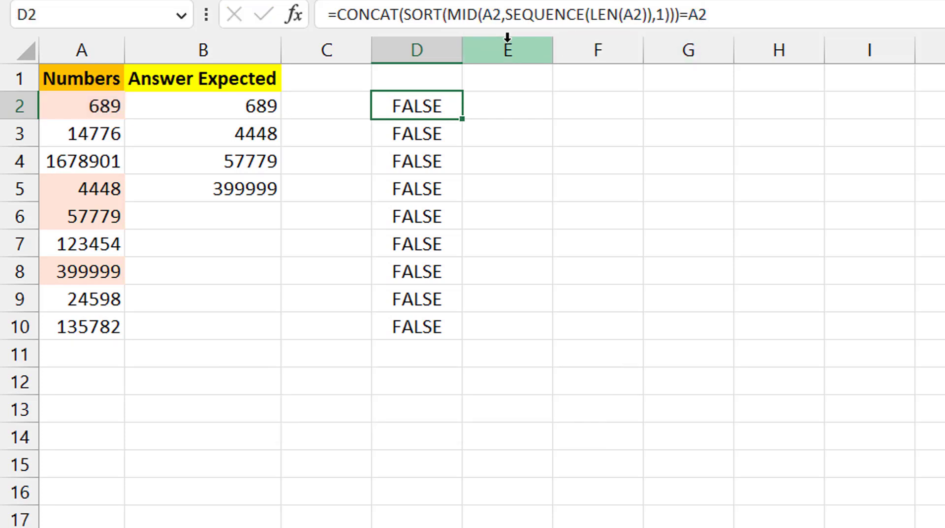
drag(340, 20, 683, 31)
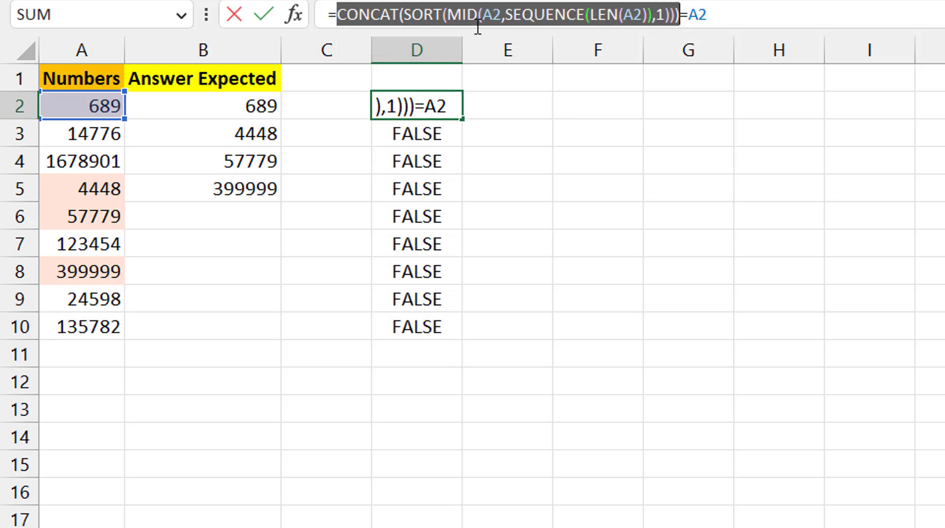
click(340, 26)
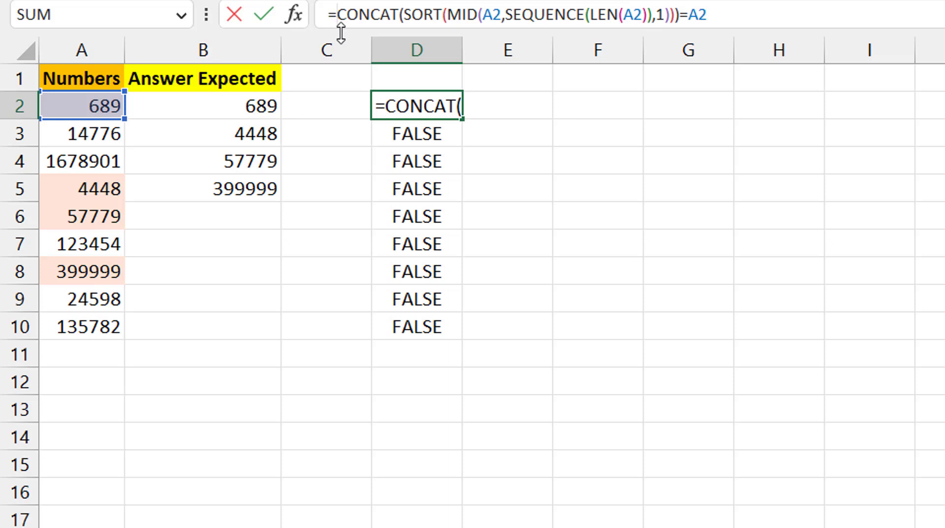
text(0)
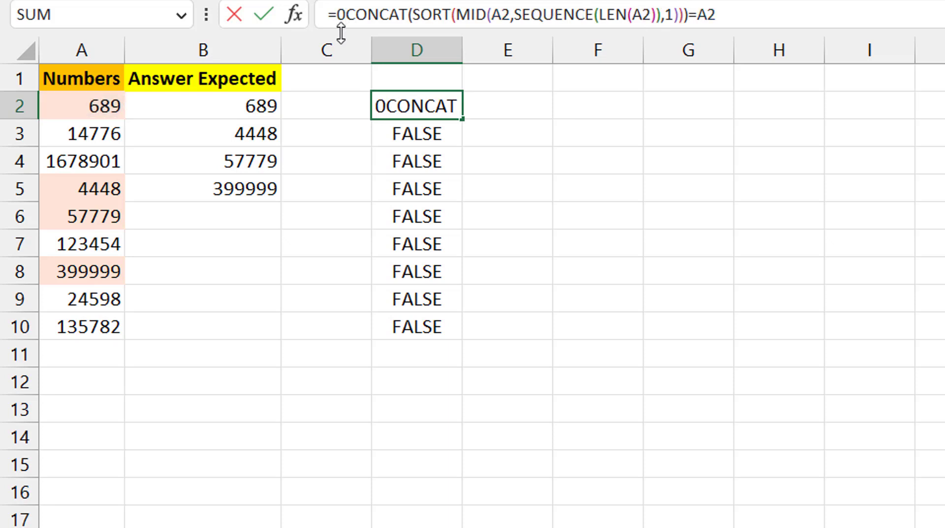
text(+)
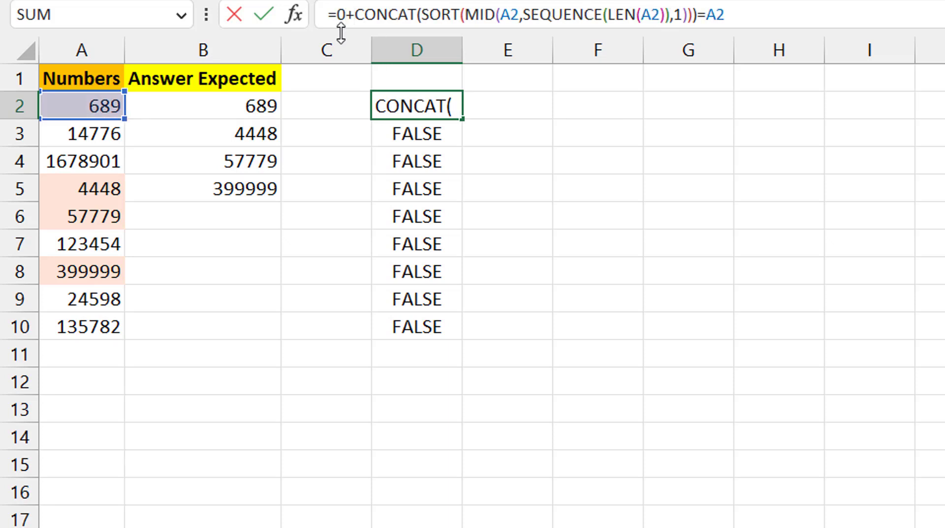
key(ctrl+Return)
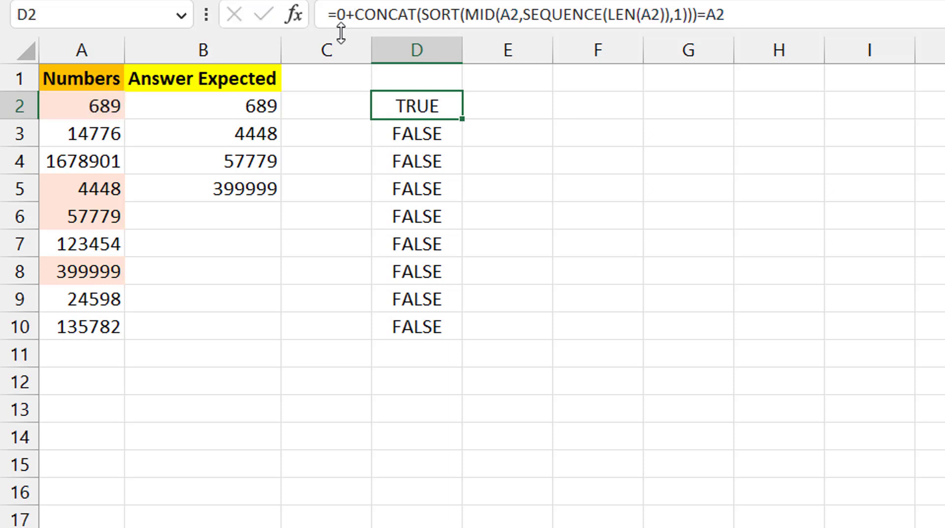
double_click(460, 115)
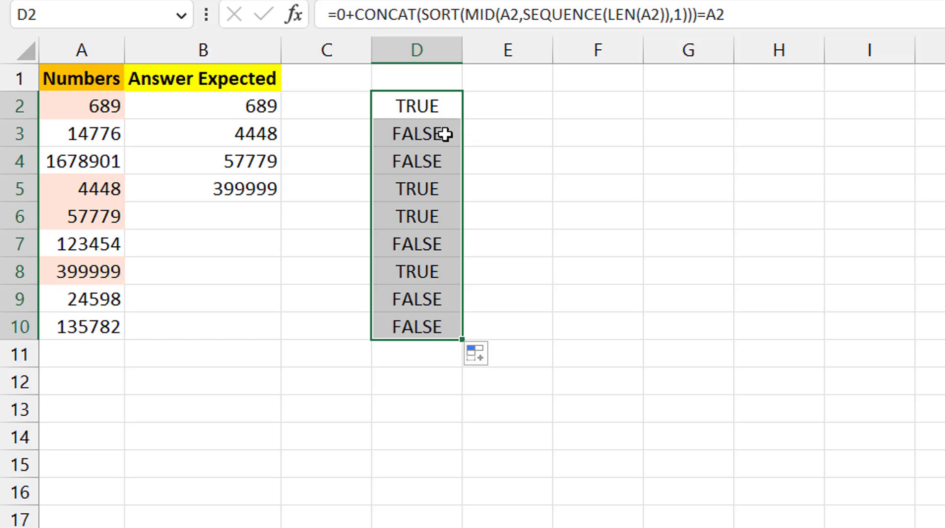
Clear the filled-down formulas in D3:D10, keeping only the formula in D2.
click(441, 109)
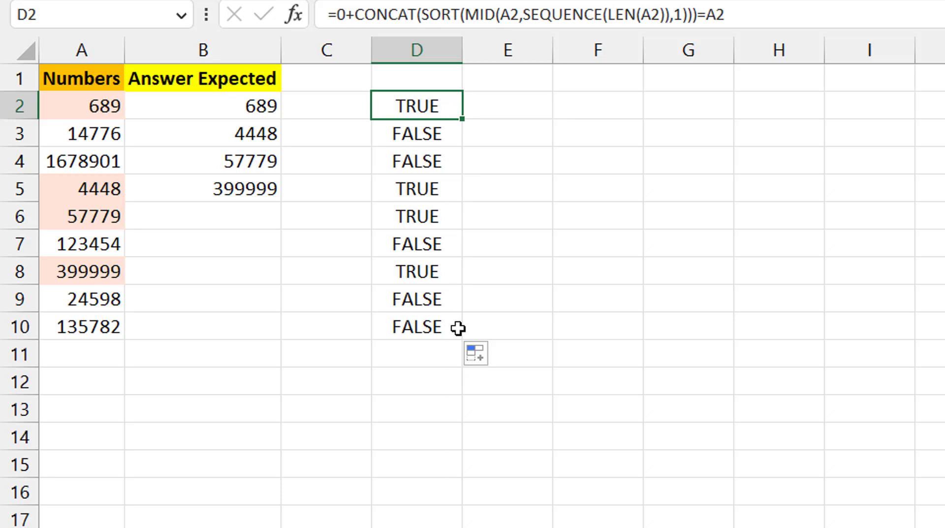
key(Down)
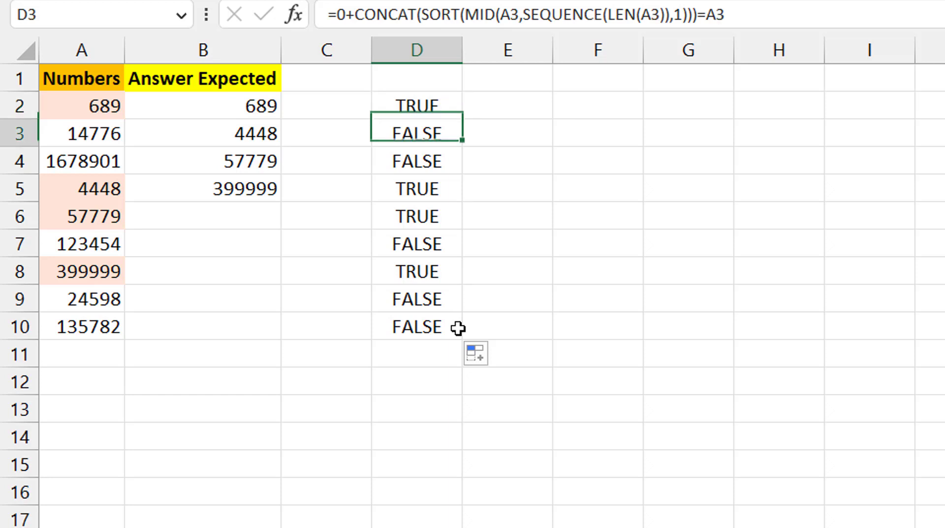
shift+click(458, 328)
key(Delete)
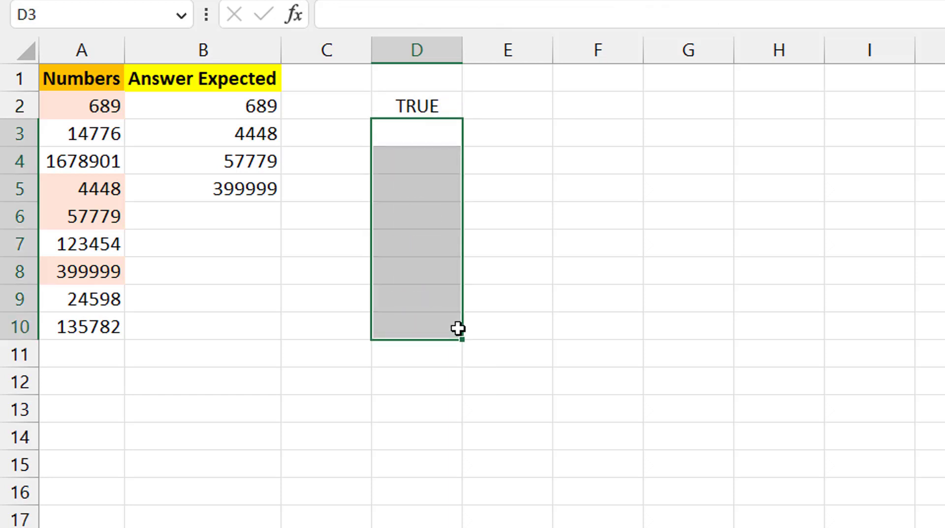
key(Up)
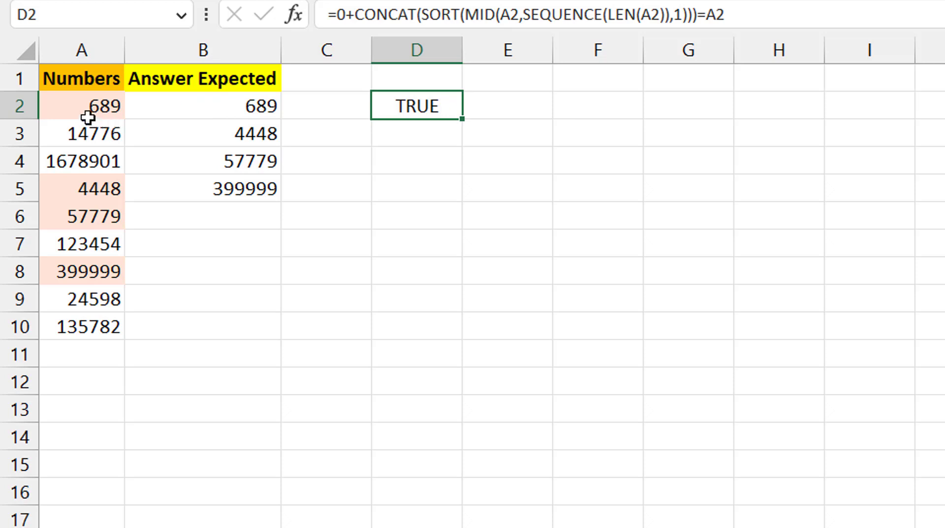
Insert MAP at the start of the D2 formula with A2:A10 as its array, so it begins =MAP(A2:A10,.
drag(79, 100, 105, 317)
click(418, 104)
click(332, 16)
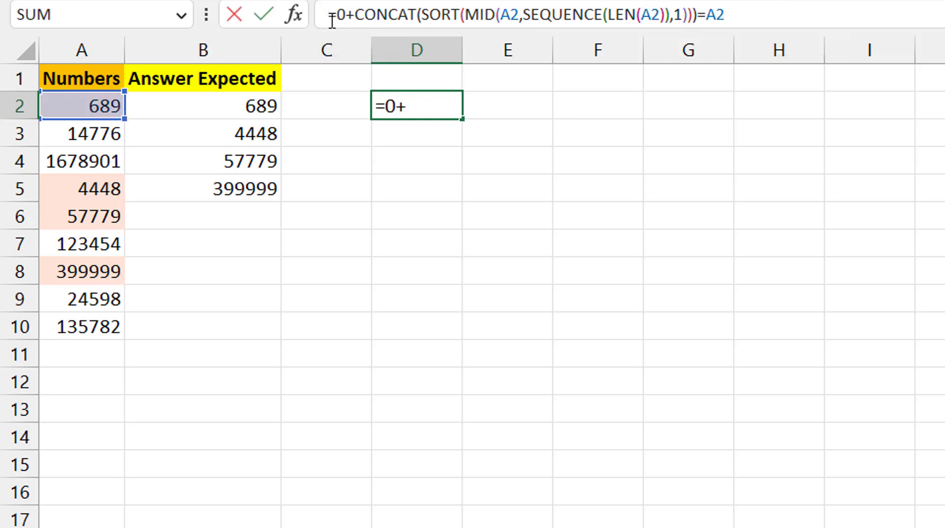
text(map)
key(BackSpace)
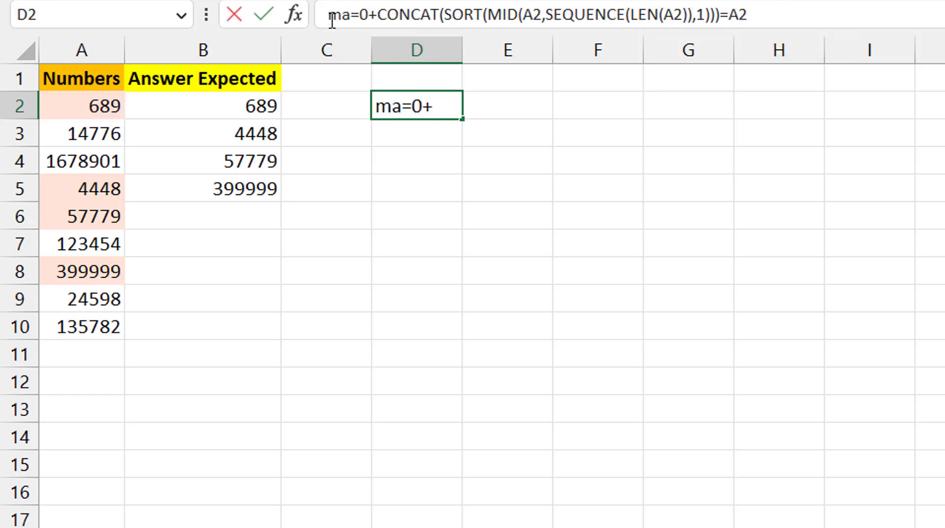
key(BackSpace)
key(BackSpace)
key(Right)
text(M)
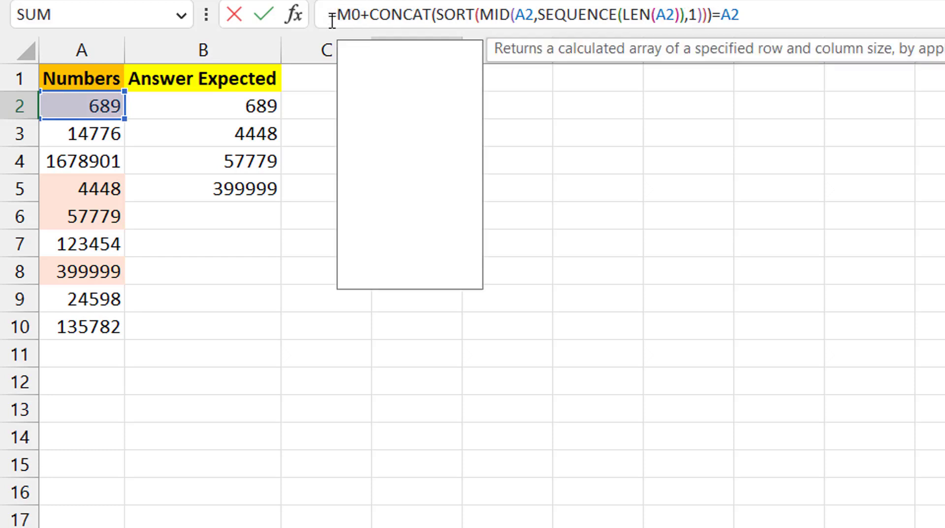
text(ap)
key(Tab)
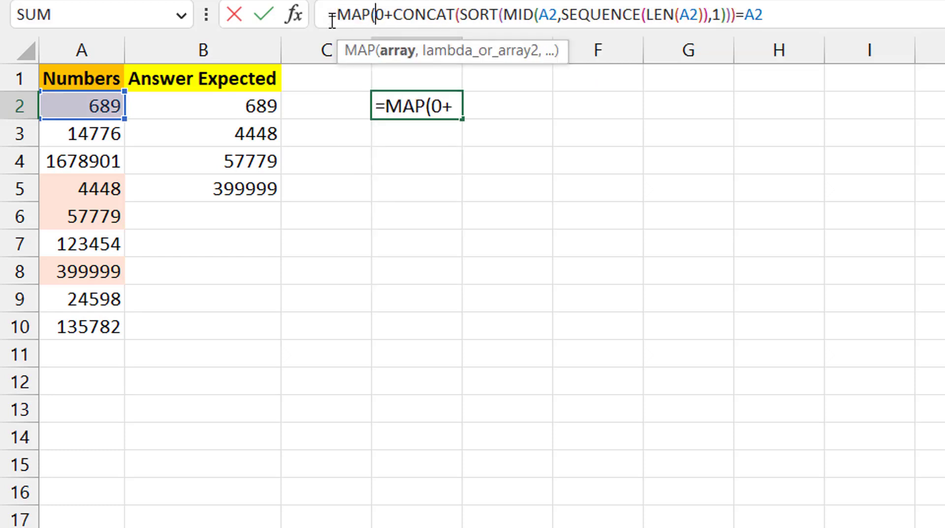
click(84, 106)
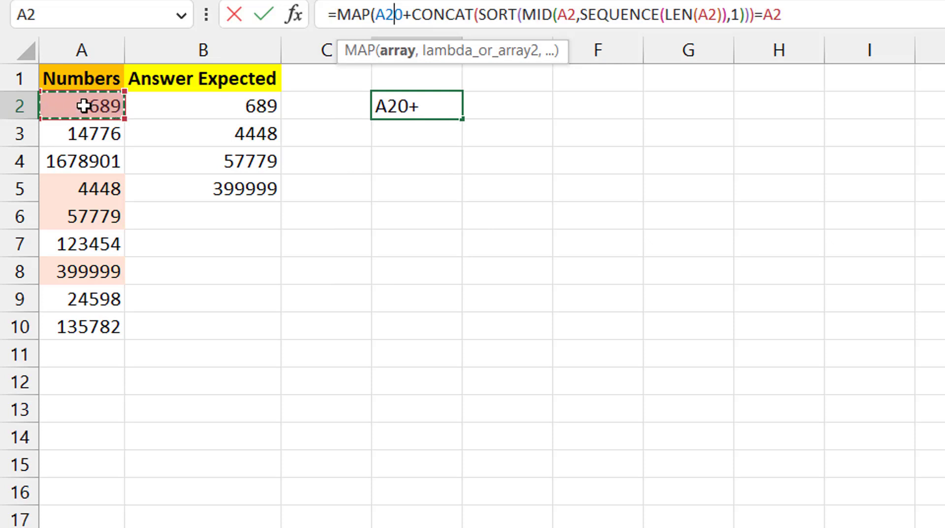
key(ctrl+shift+Down)
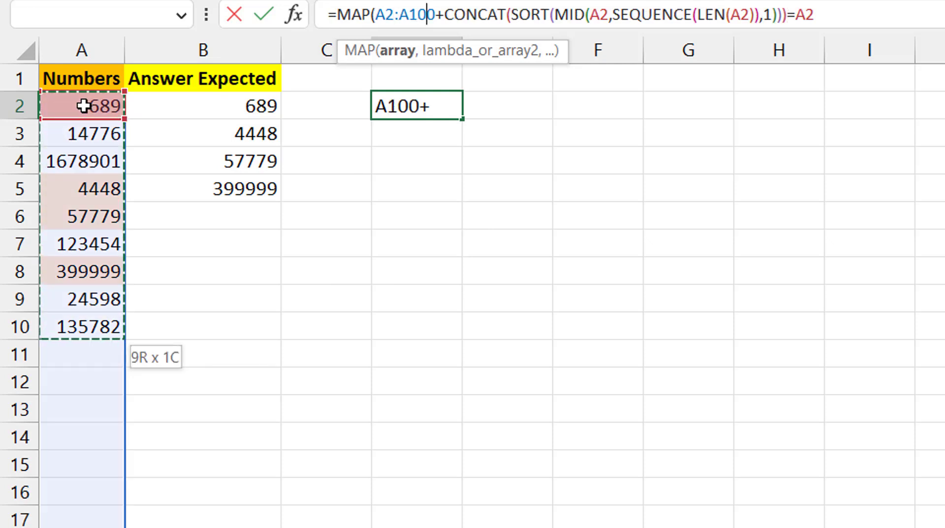
text(,)
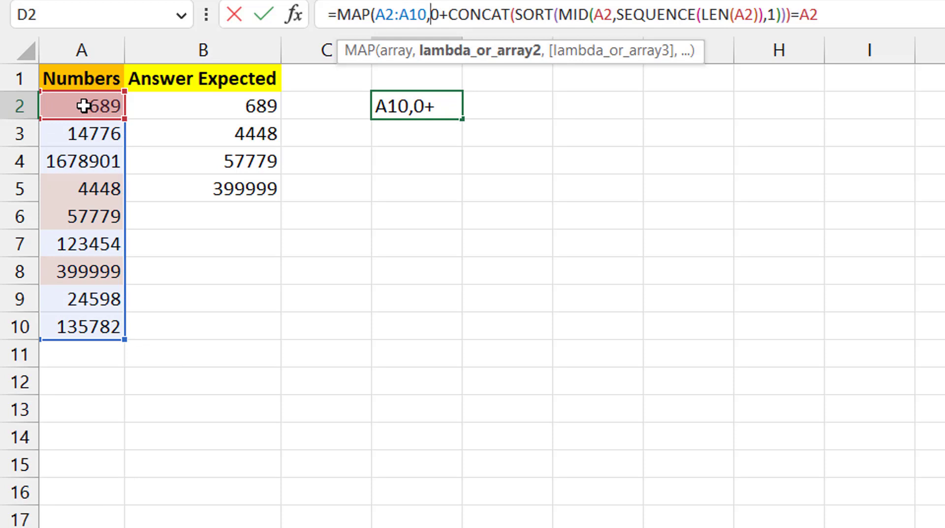
Add LAMBDA with the parameter x as MAP's second argument, ahead of the 0+CONCAT calculation.
text(lamb)
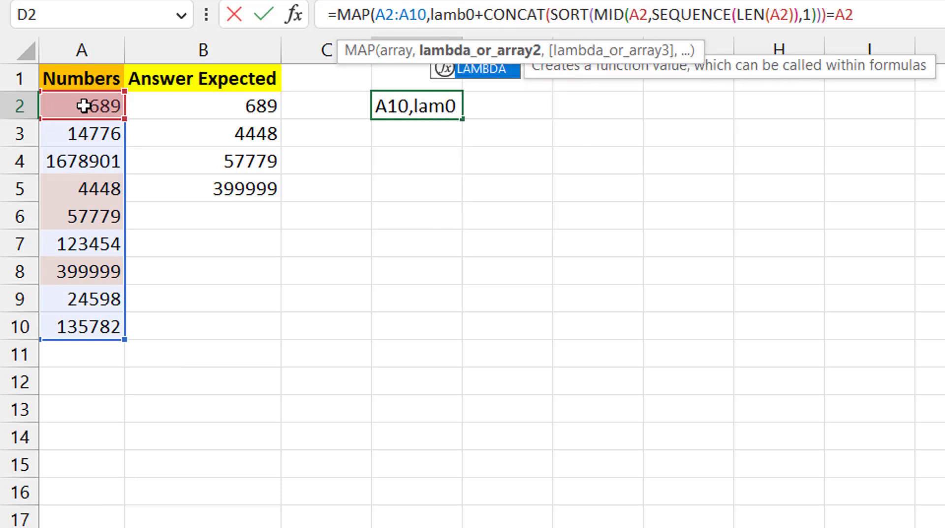
text(da)
key(Tab)
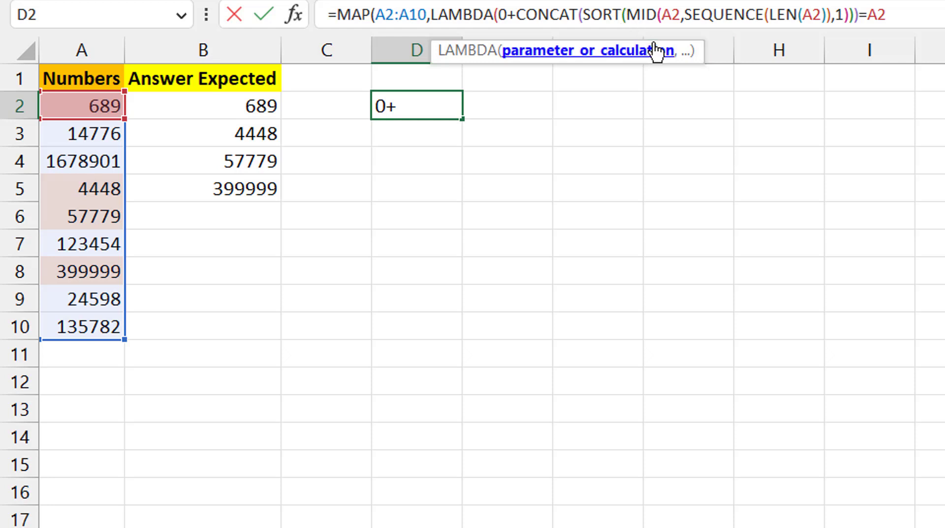
text(x,)
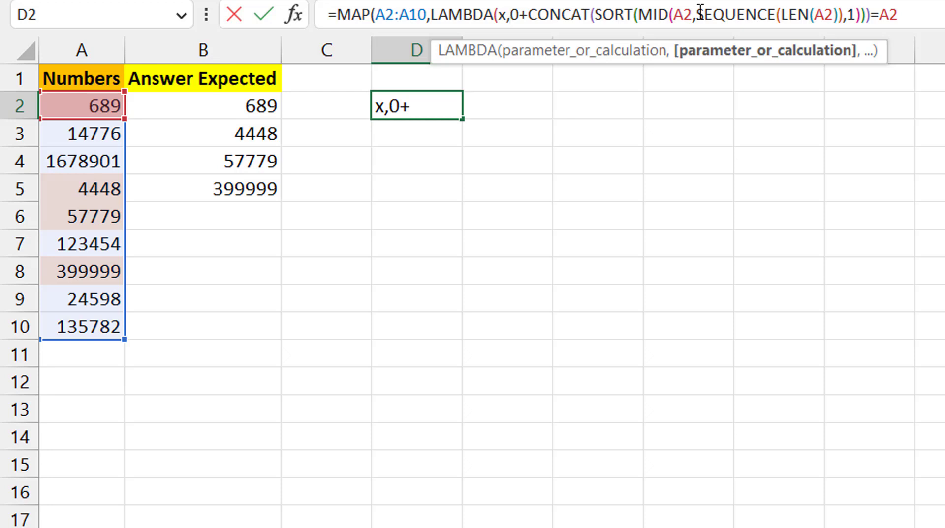
Replace the A2 references inside MID and LEN with x in the D2 formula.
click(687, 22)
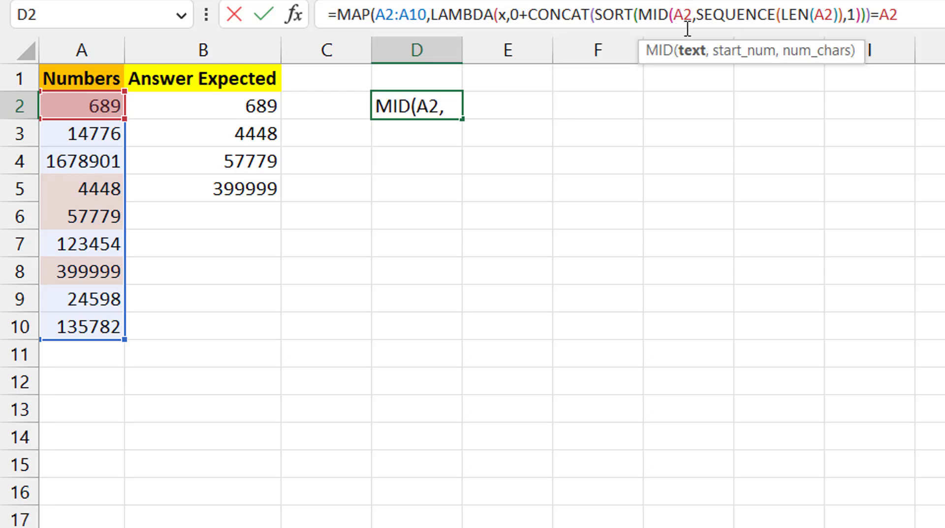
key(BackSpace)
key(BackSpace)
text(x)
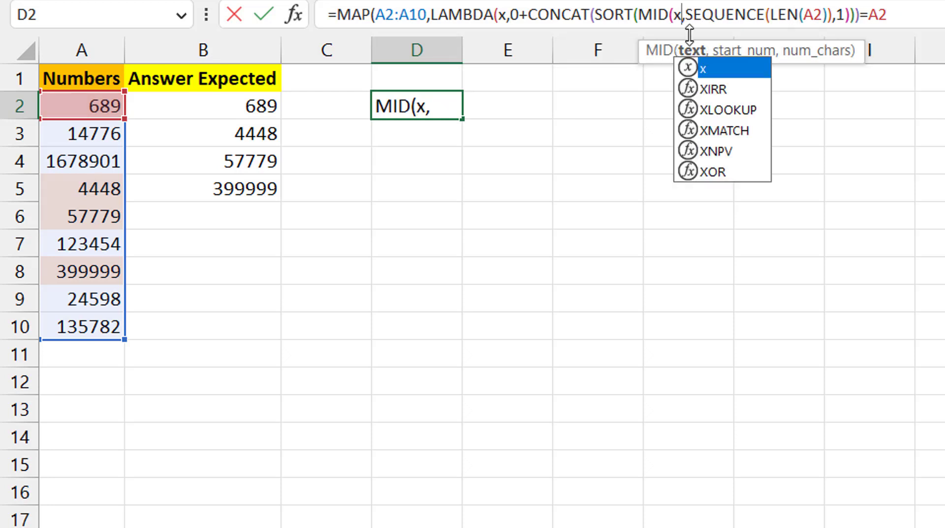
click(813, 20)
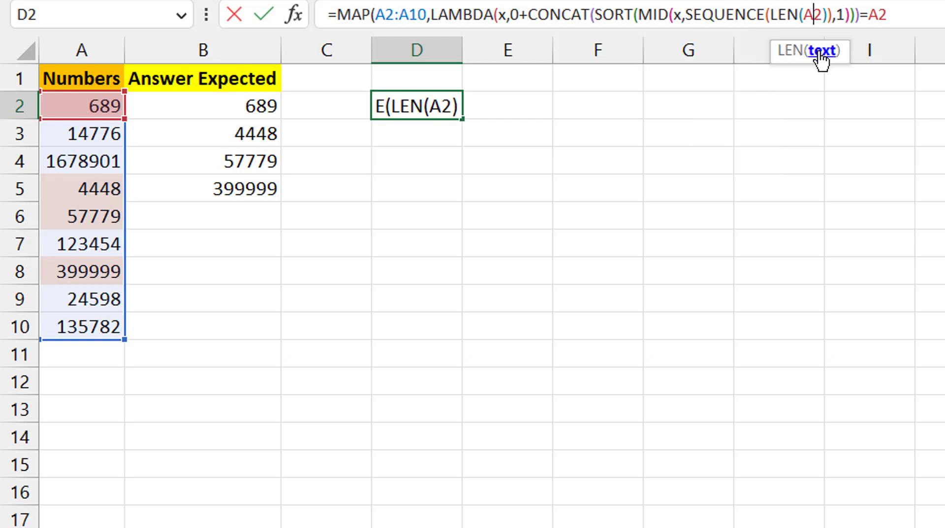
key(BackSpace)
text(x)
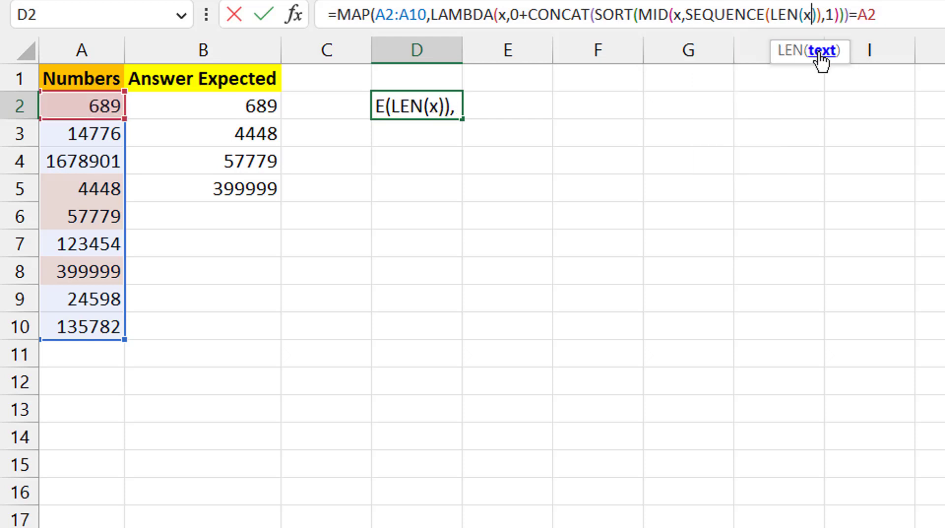
Replace the compared A2 at the formula's end with x, close LAMBDA and MAP, and enter the formula in D2.
click(897, 19)
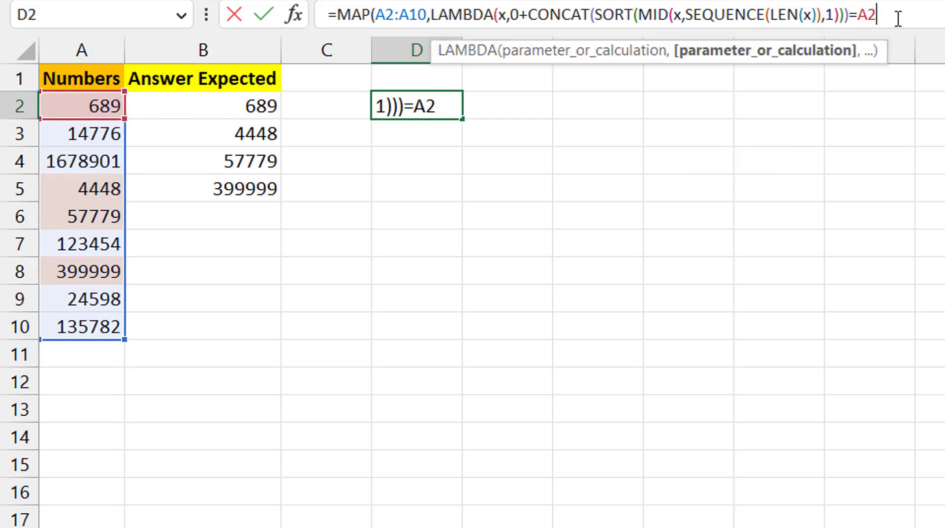
key(BackSpace)
key(BackSpace)
text(x)
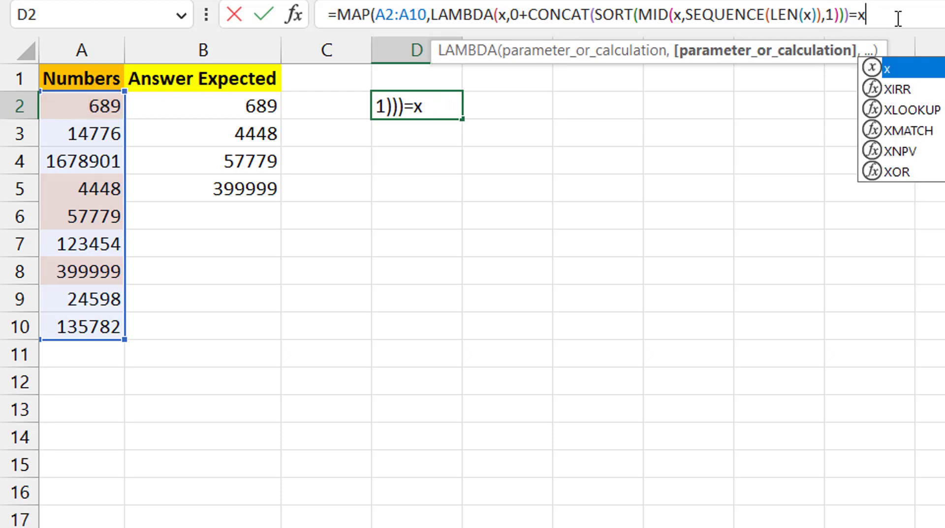
text())
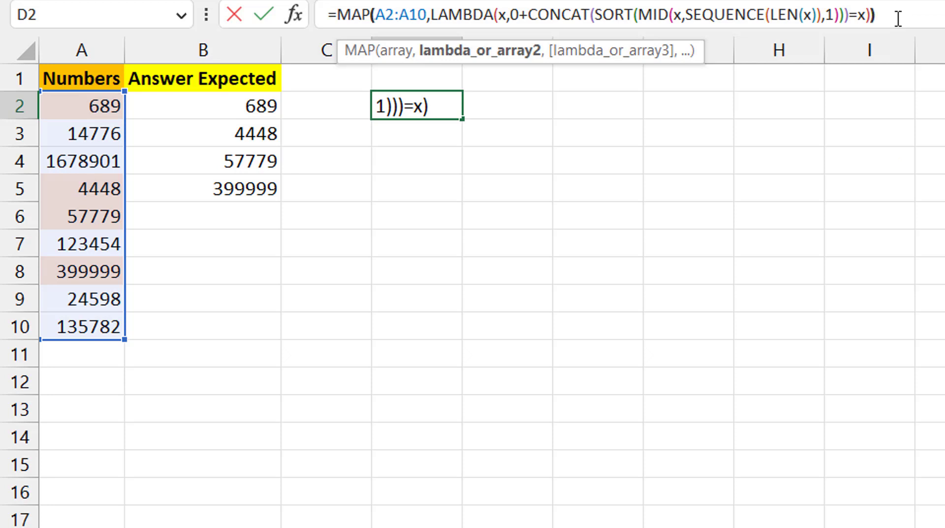
text())
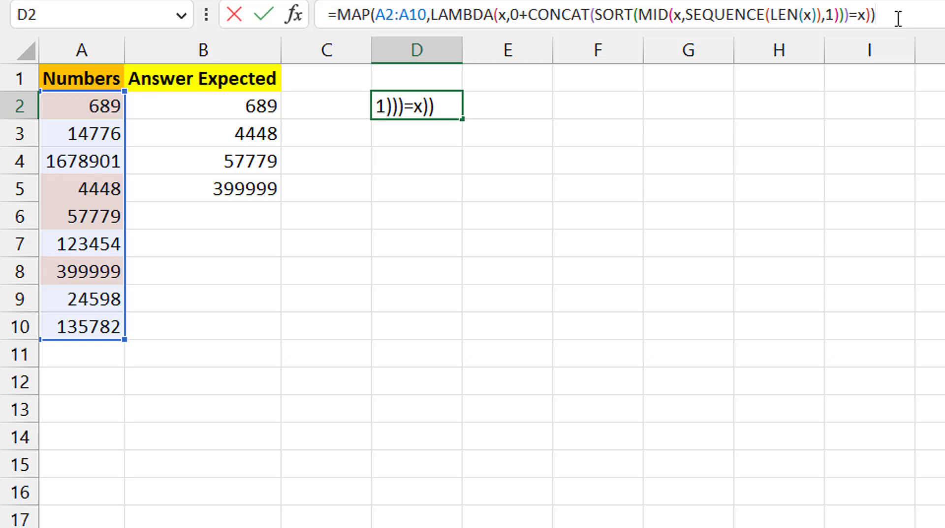
key(ctrl+Return)
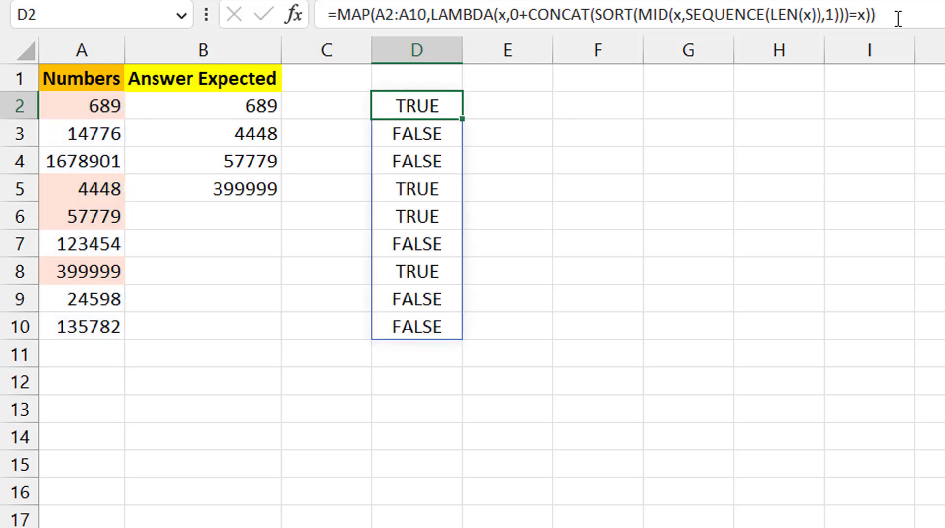
Wrap the D2 MAP formula in FILTER with A2:A10 as the array and the MAP result as the include argument, and enter it.
key(Up)
key(Down)
click(341, 14)
text(filte)
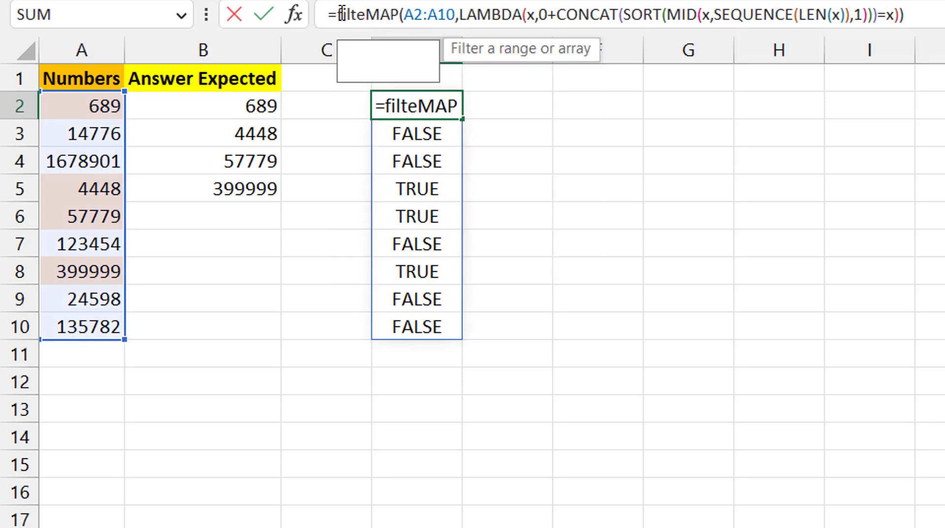
key(Tab)
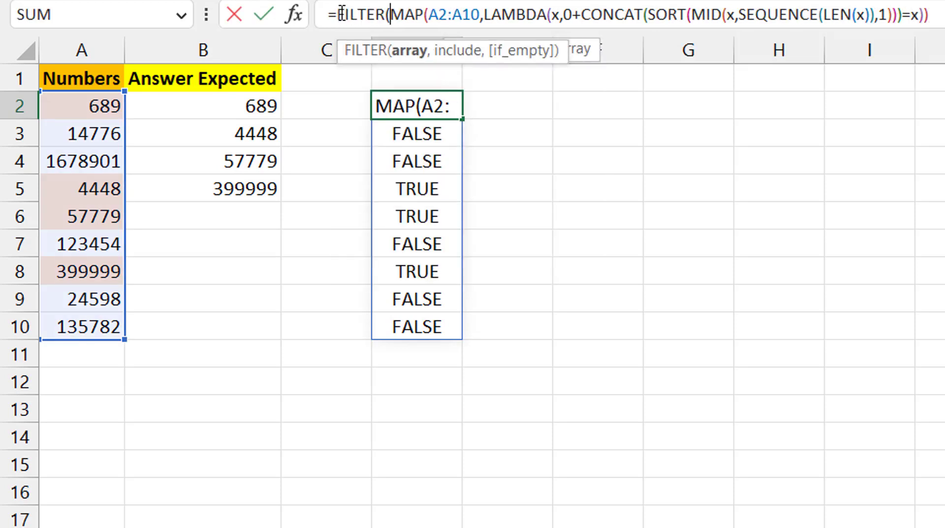
click(96, 106)
key(ctrl+shift+Down)
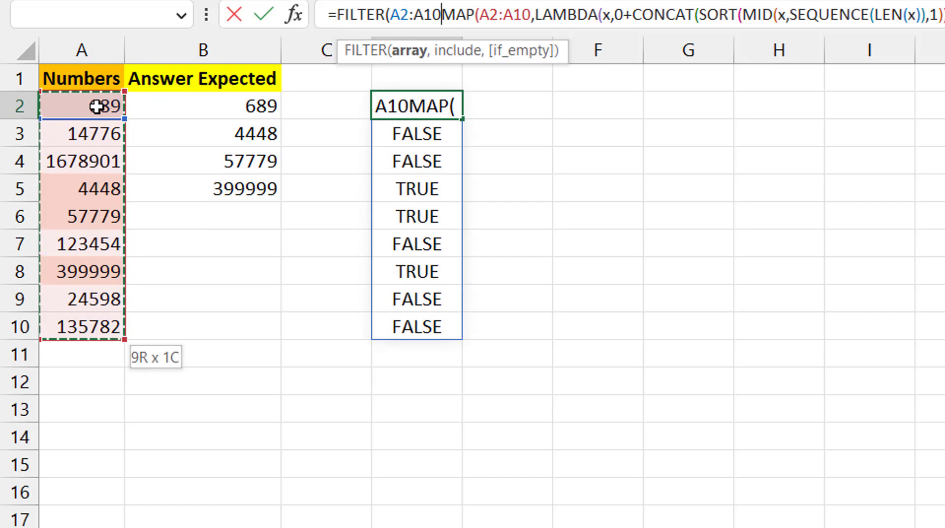
text(,1)
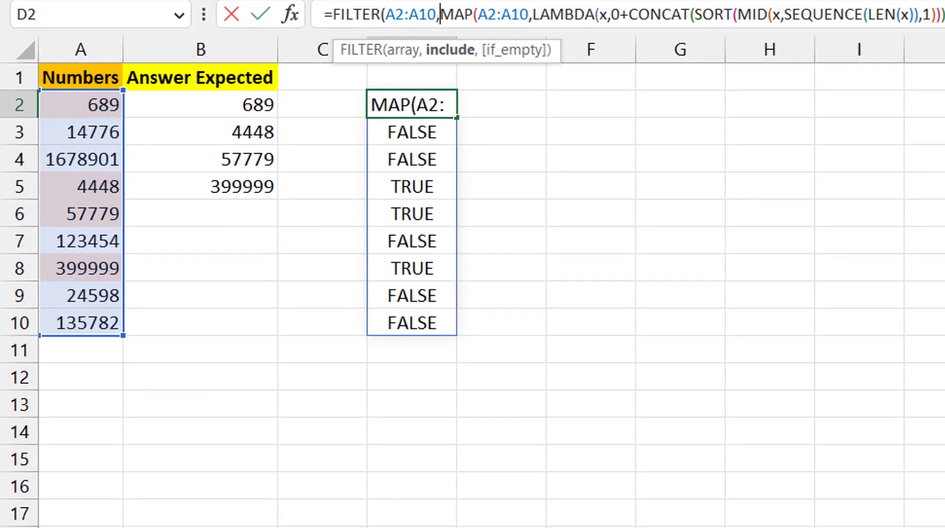
text())
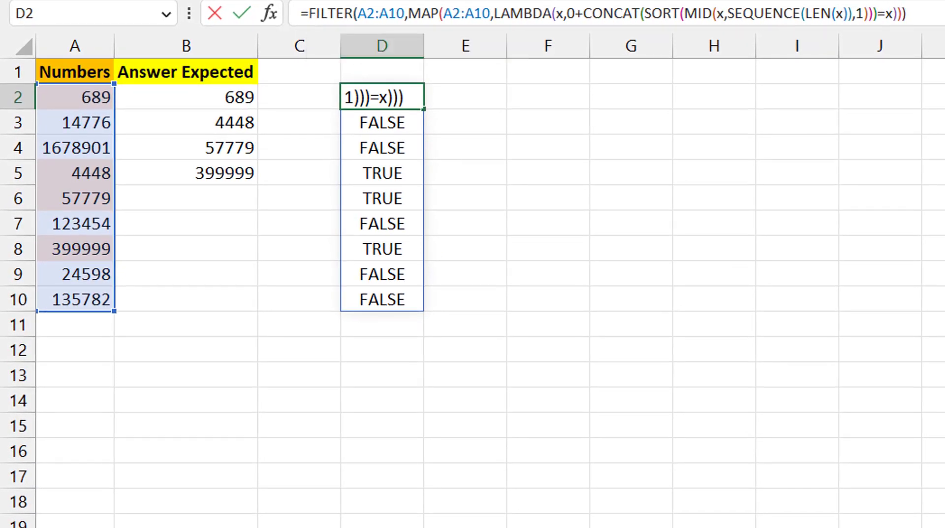
click(424, 14)
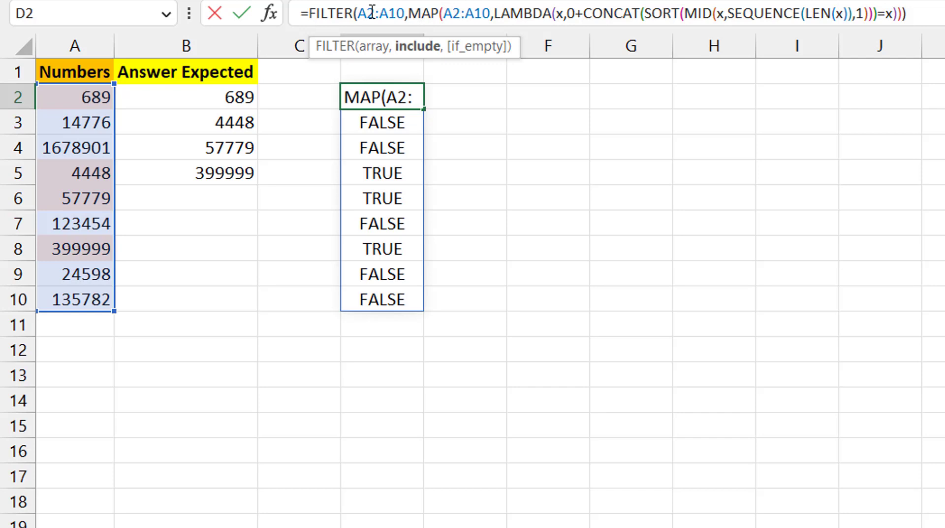
key(ctrl+Return)
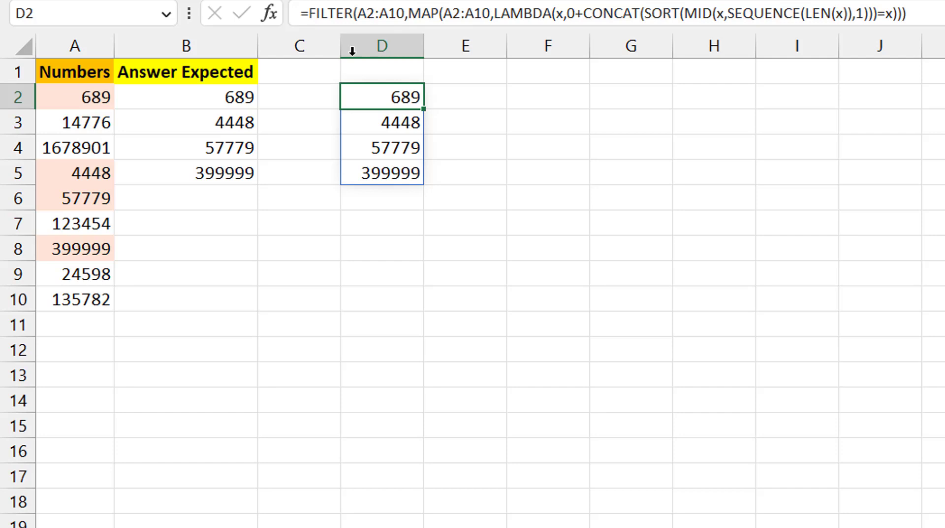
Change the number in A9 to 112233 to test the D2 formula.
click(93, 272)
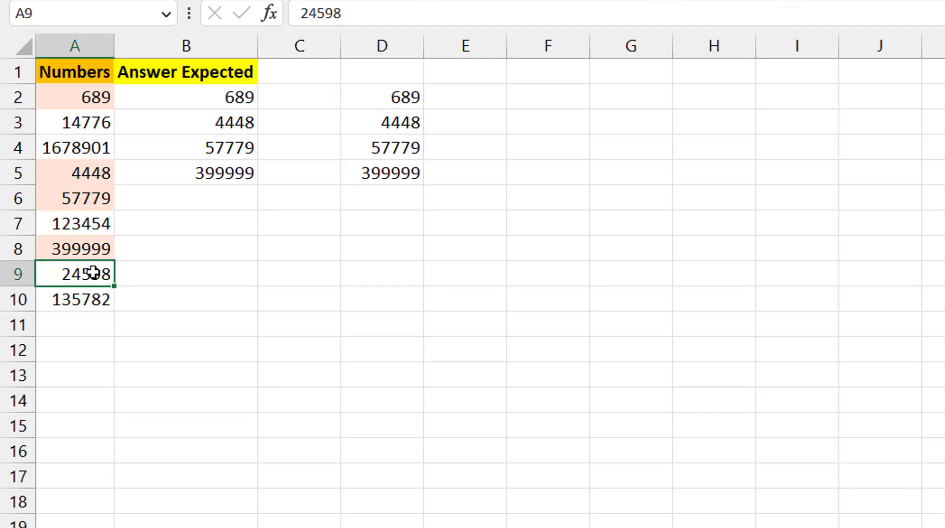
text(112233)
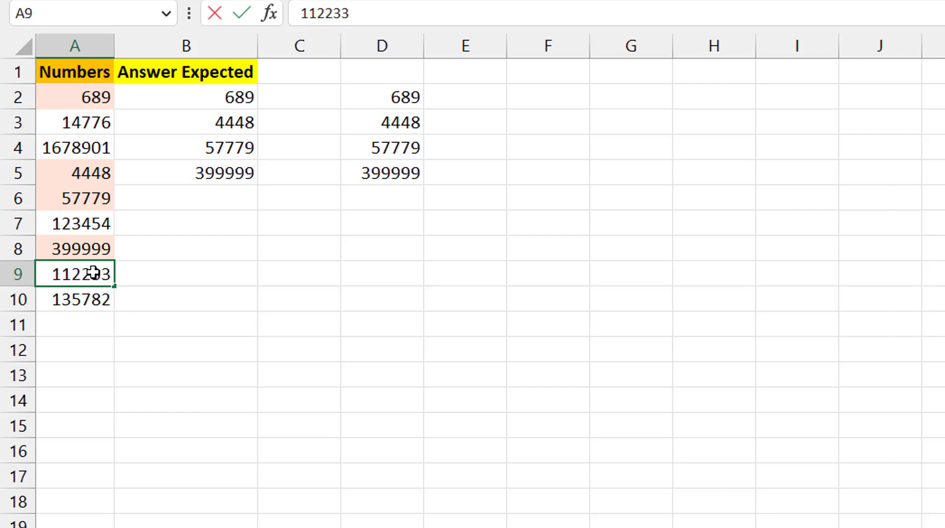
key(ctrl+Return)
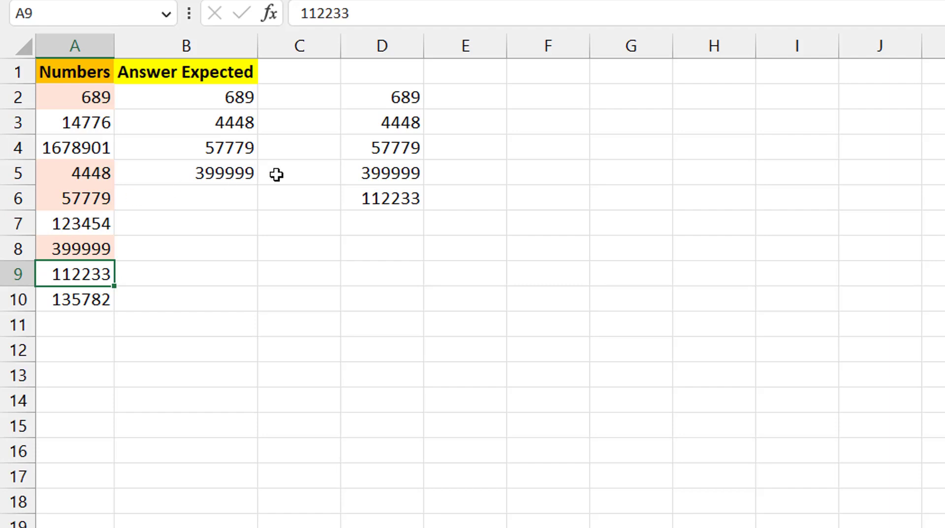
Insert LET at the start of the D2 formula, defining the name rng as A2:A10 ahead of FILTER.
click(398, 95)
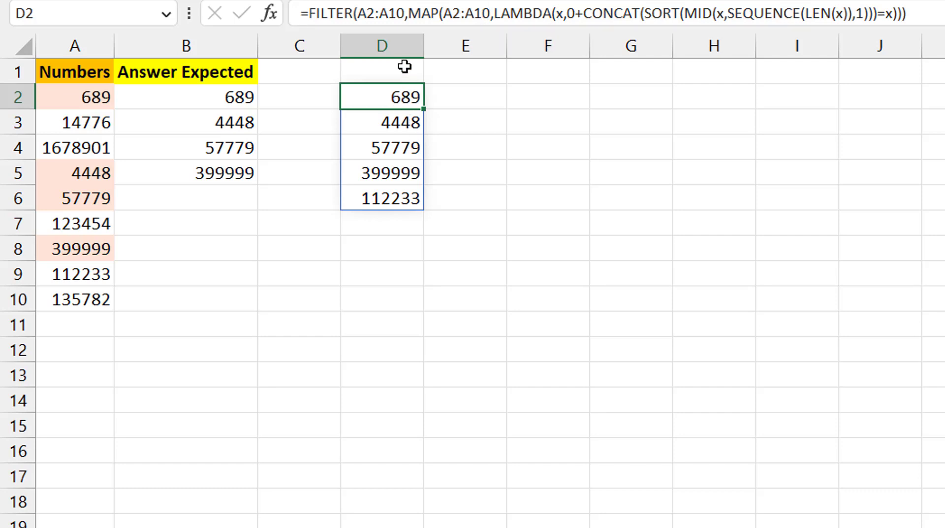
click(312, 14)
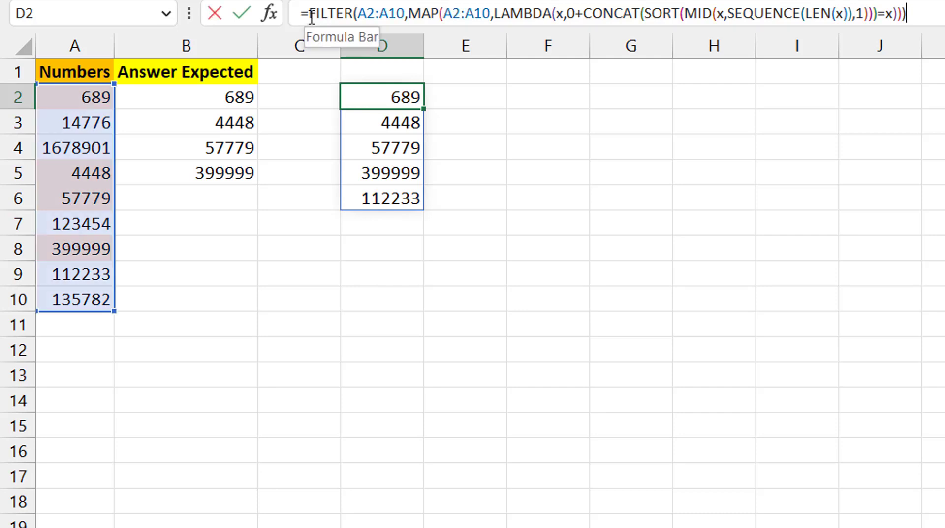
text(Let)
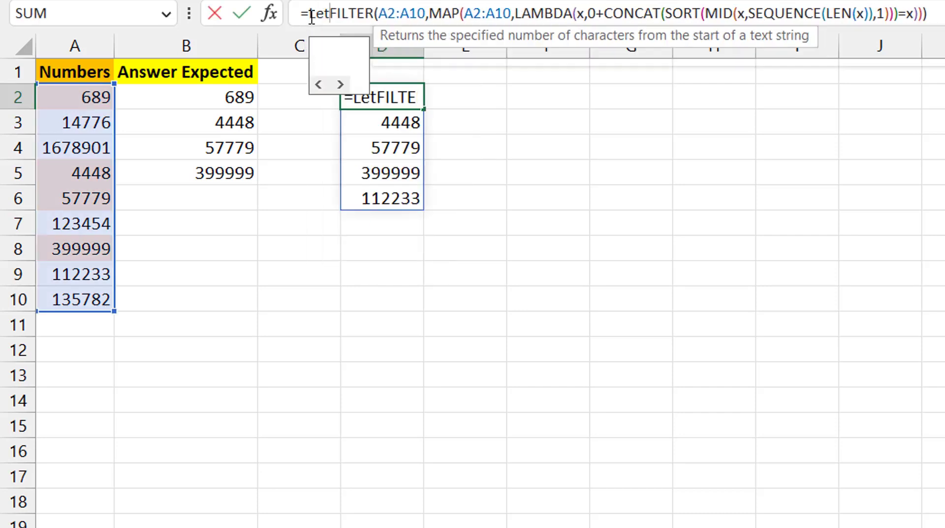
key(Tab)
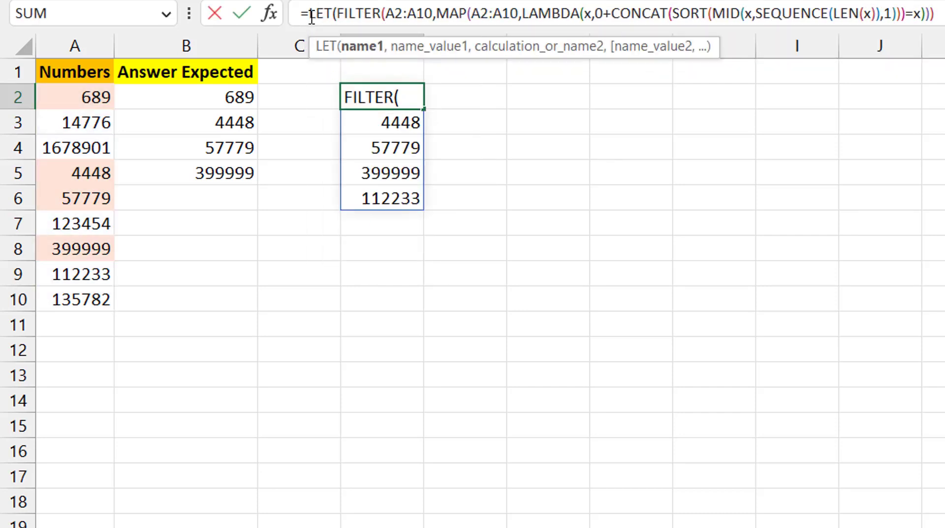
text(rng,)
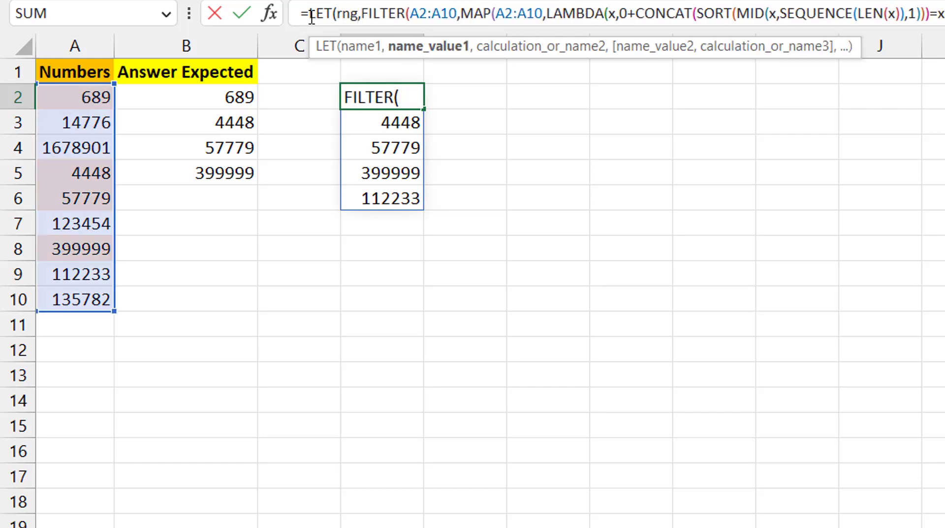
text(A2:A)
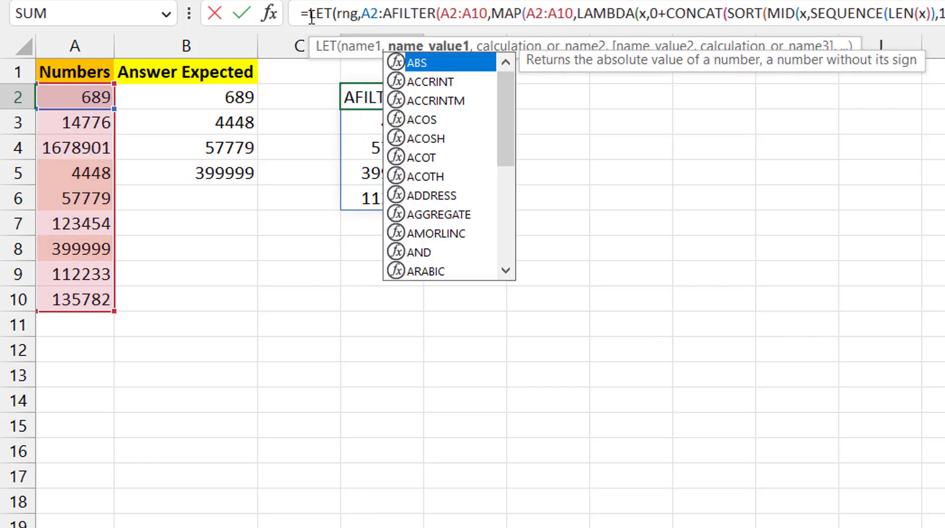
text(10)
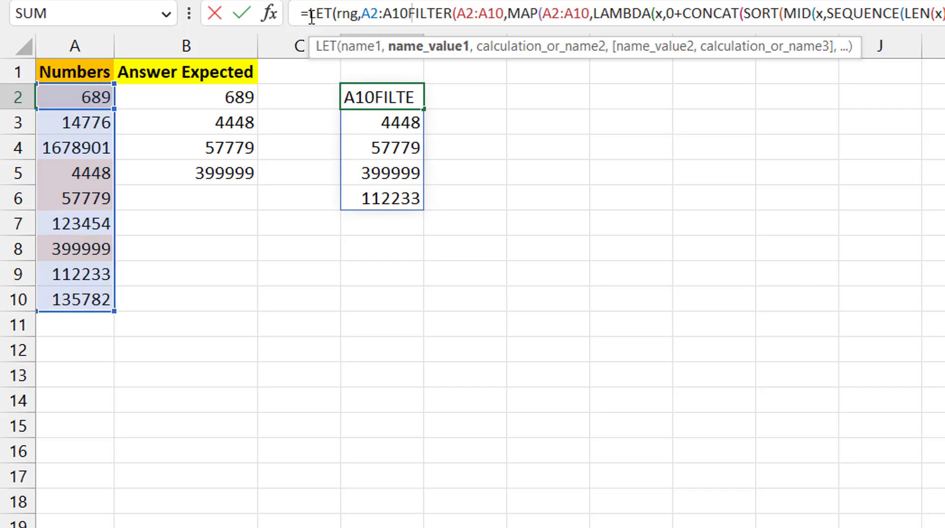
text(,)
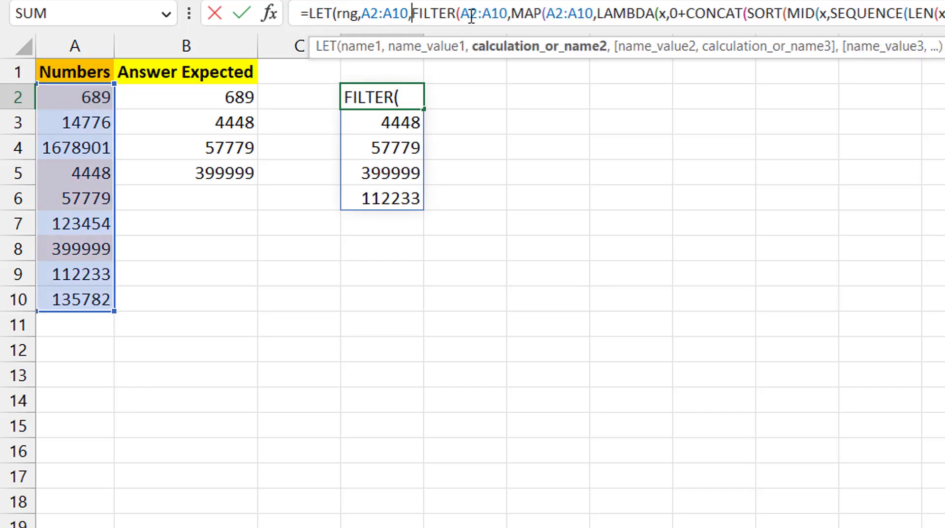
Replace the A2:A10 arguments of FILTER and MAP with rng, close LET, and enter the formula in D2.
drag(461, 15, 507, 18)
text(rng)
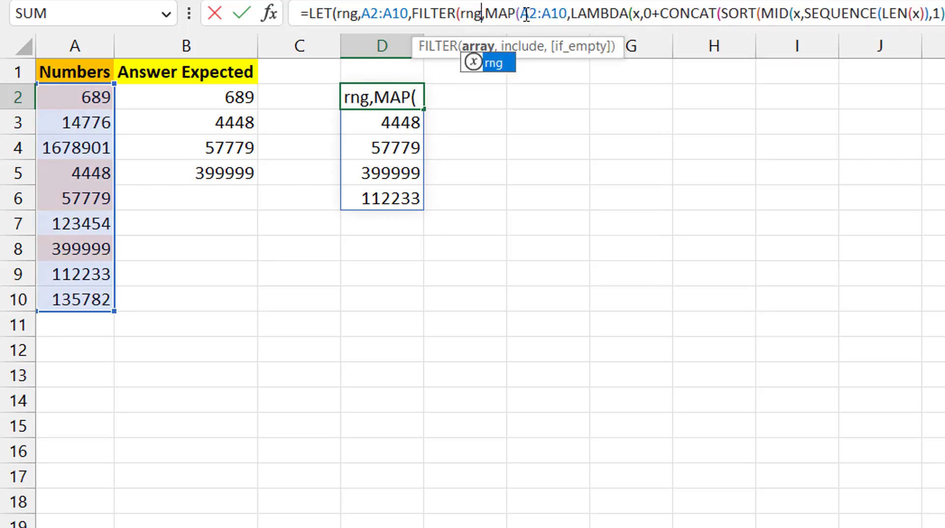
drag(521, 14, 567, 19)
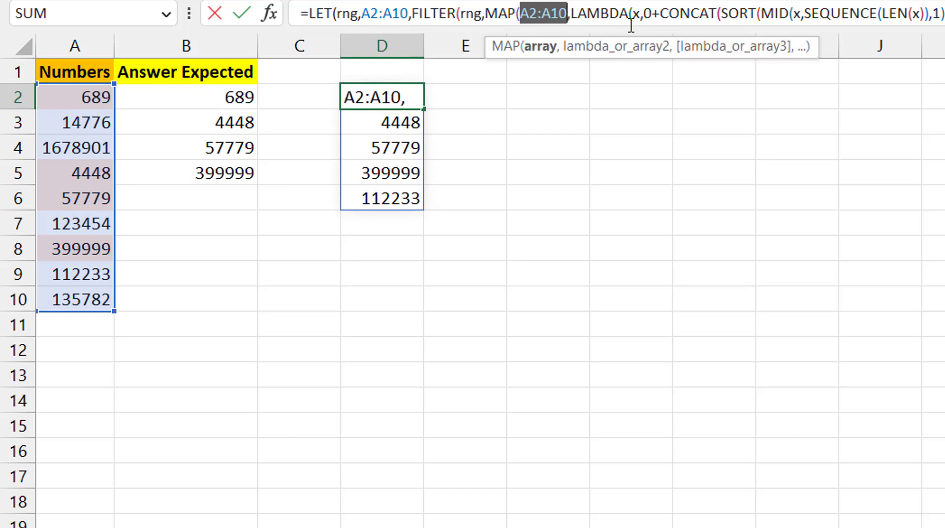
text(rng)
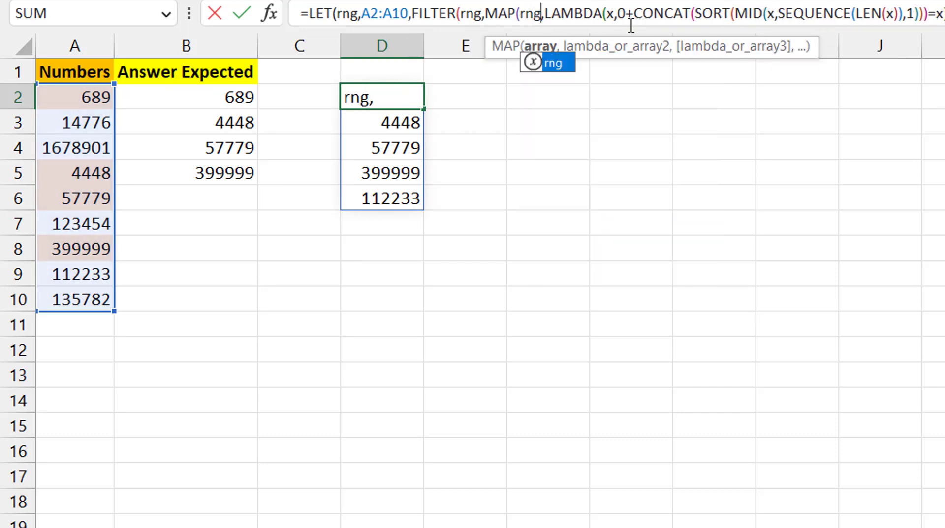
key(End)
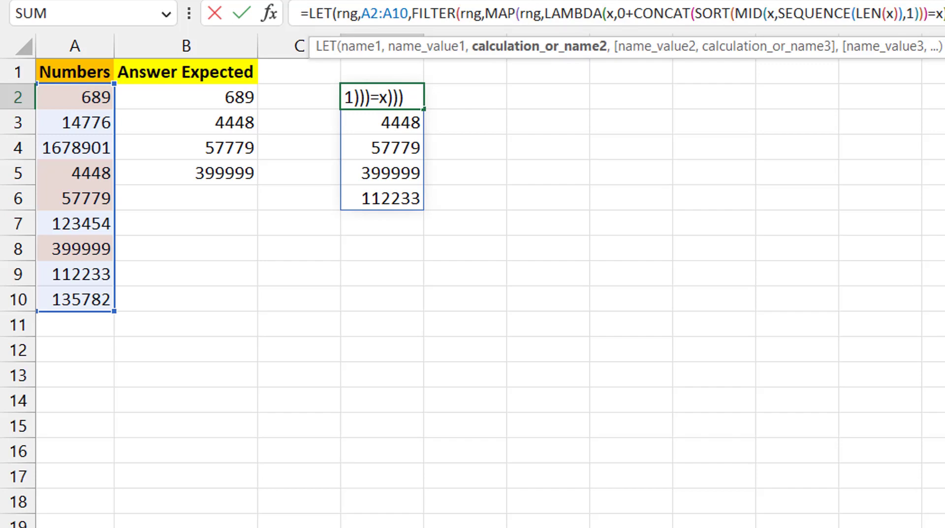
text())
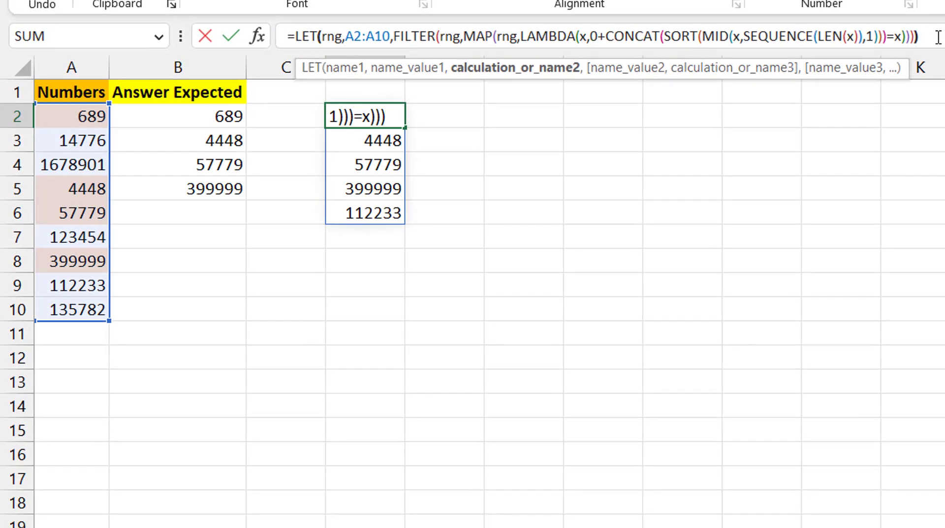
key(Return)
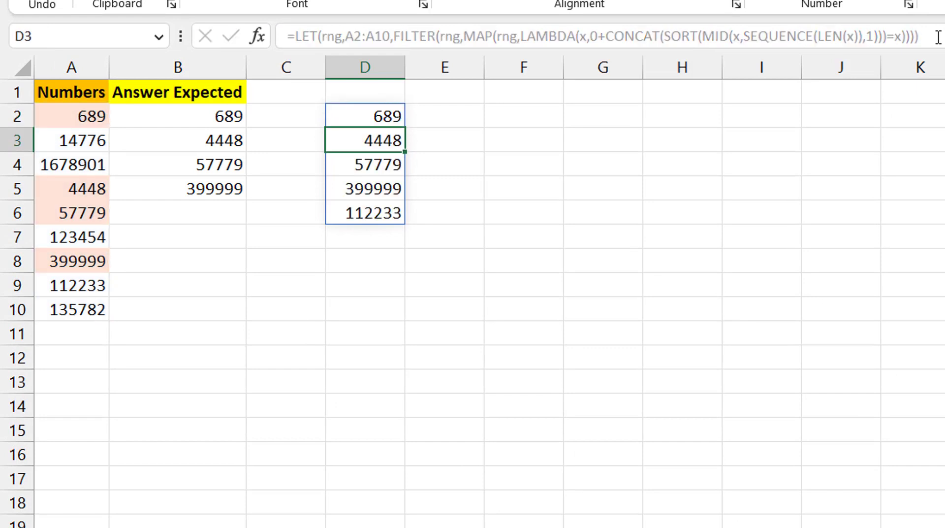
key(Up)
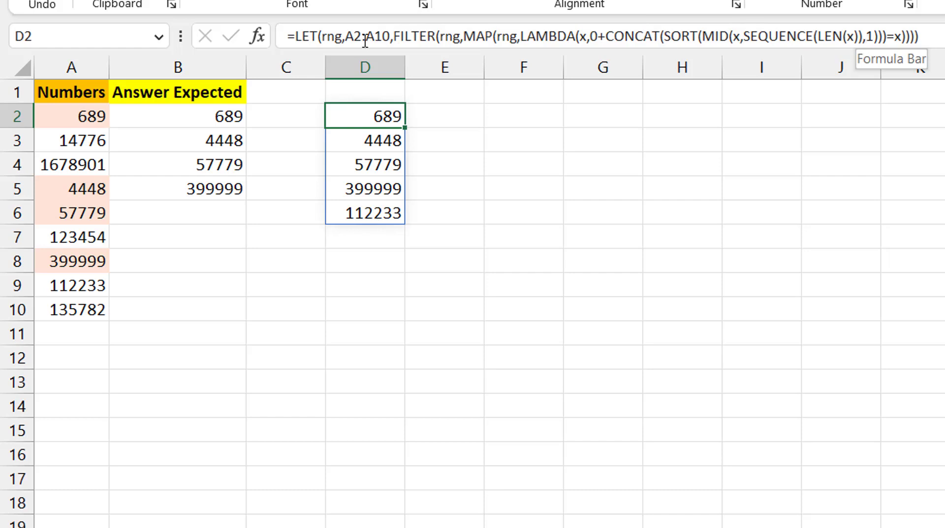
Highlight the A2:A10 range assigned to rng in the D2 formula for review, and exit without editing.
click(350, 40)
drag(350, 40, 392, 40)
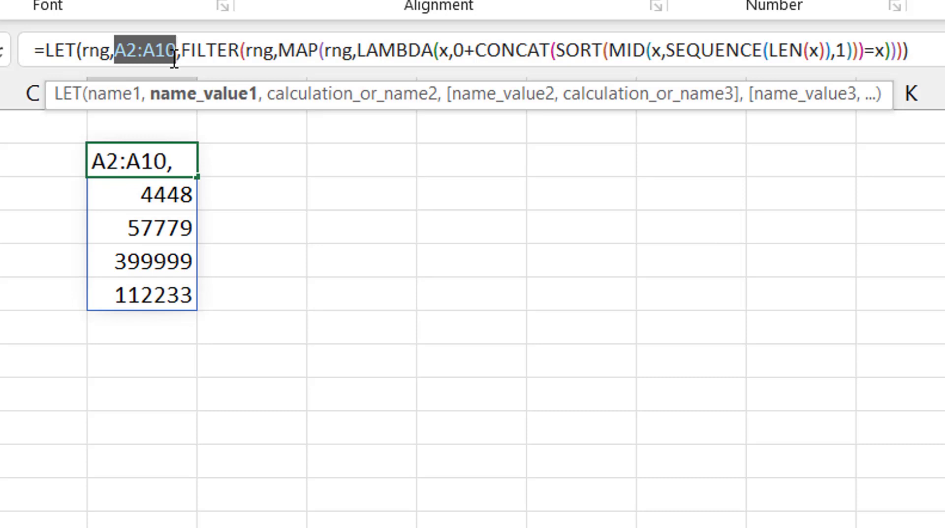
key(Escape)
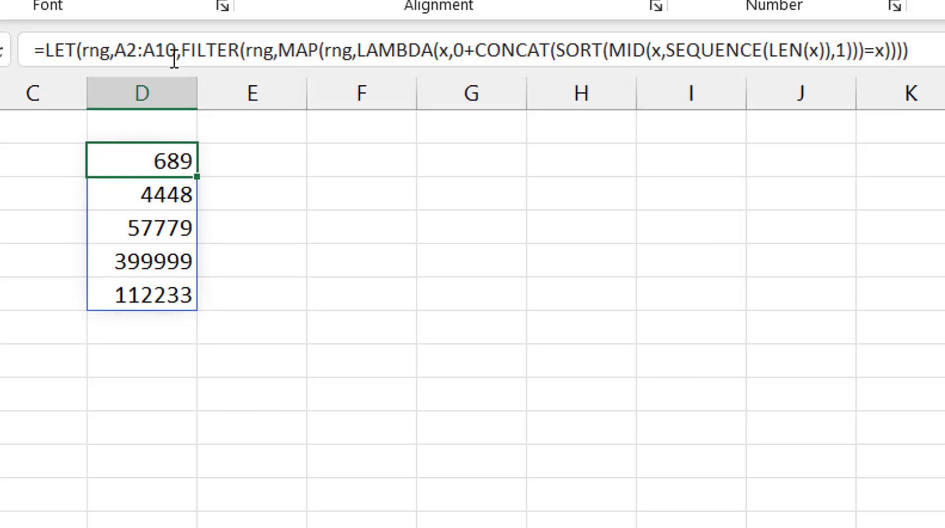